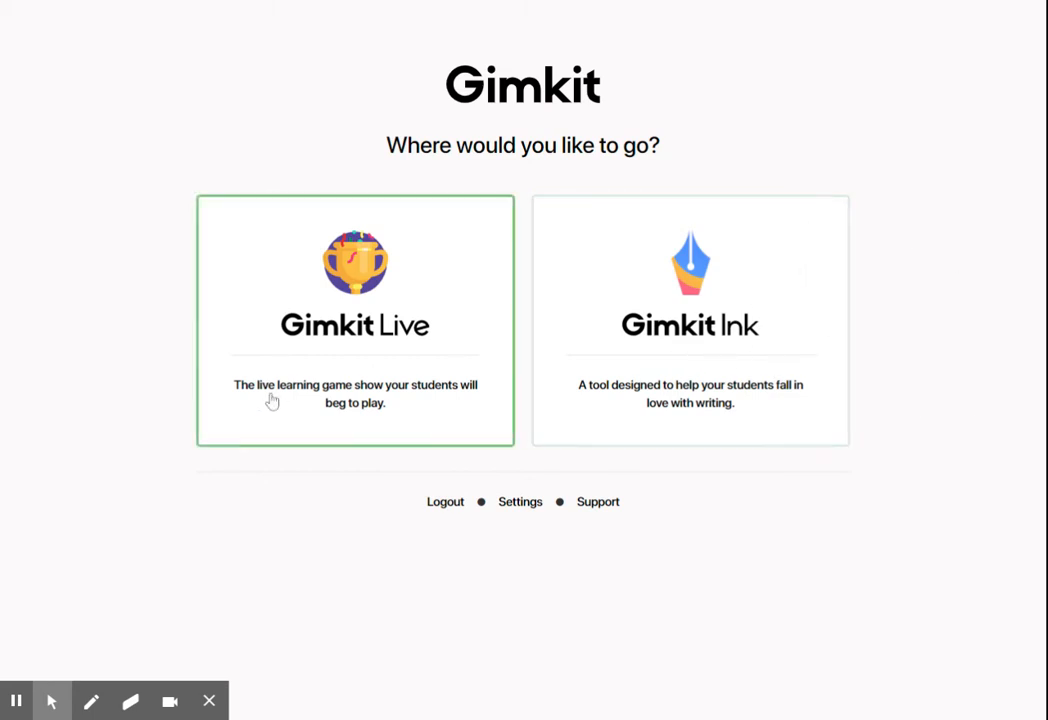
Enter Gimkit Live and look through its Assignments and Classes pages
left_click(293, 336)
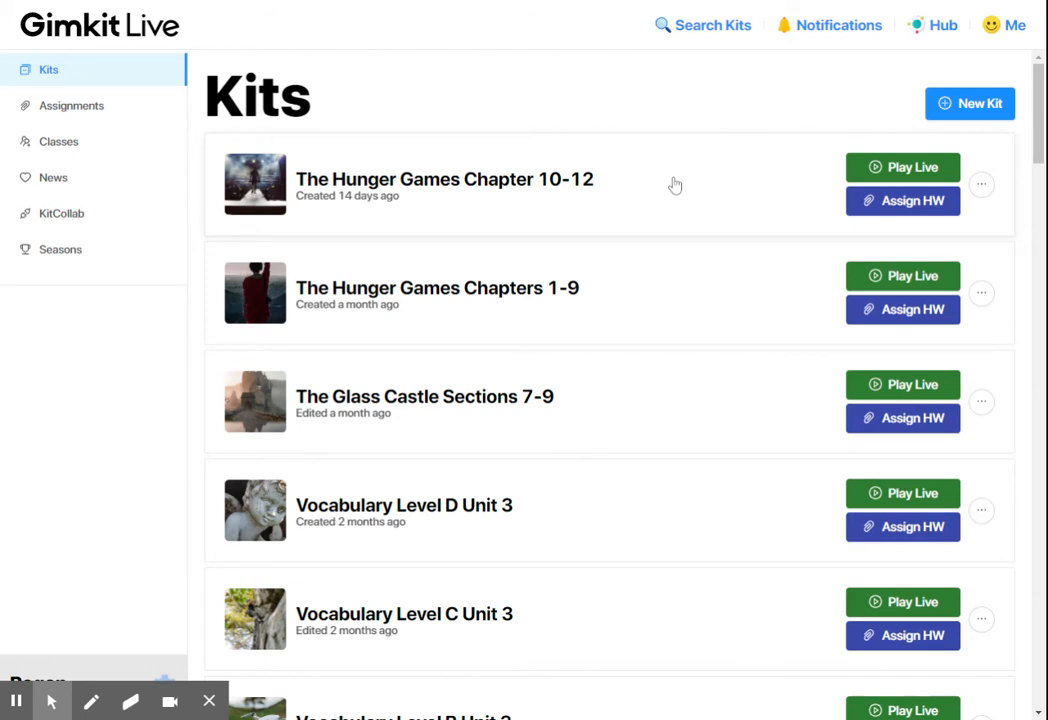
left_click(103, 118)
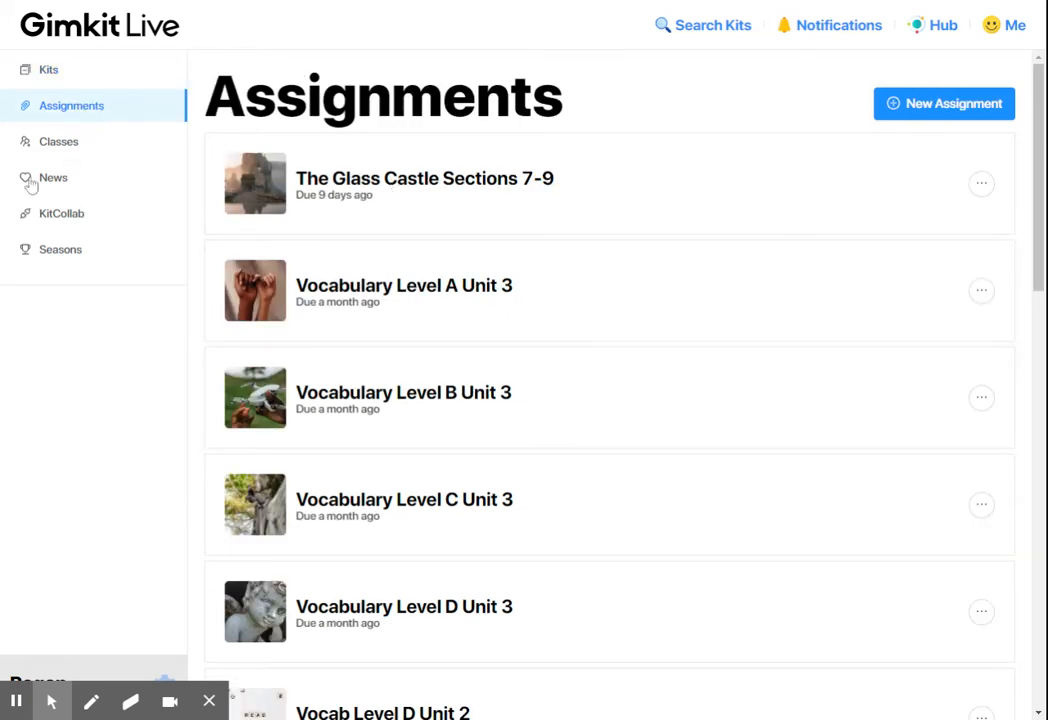
left_click(51, 150)
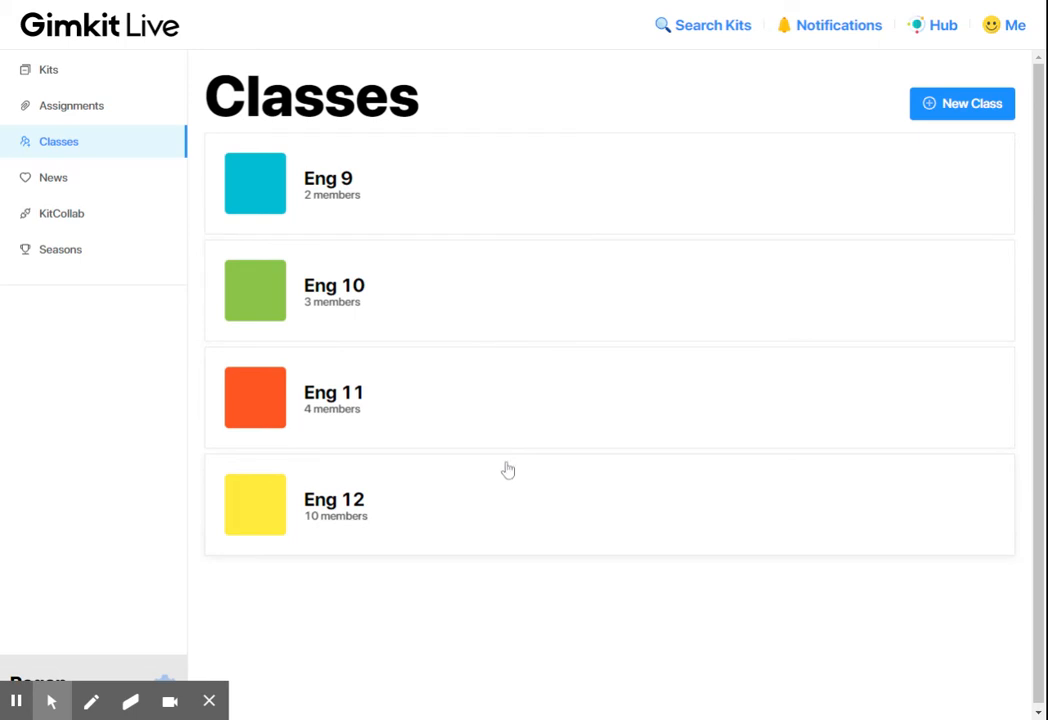
Look at the latest news announcement and the KitCollab introduction, and return to the list of kits
left_click(82, 184)
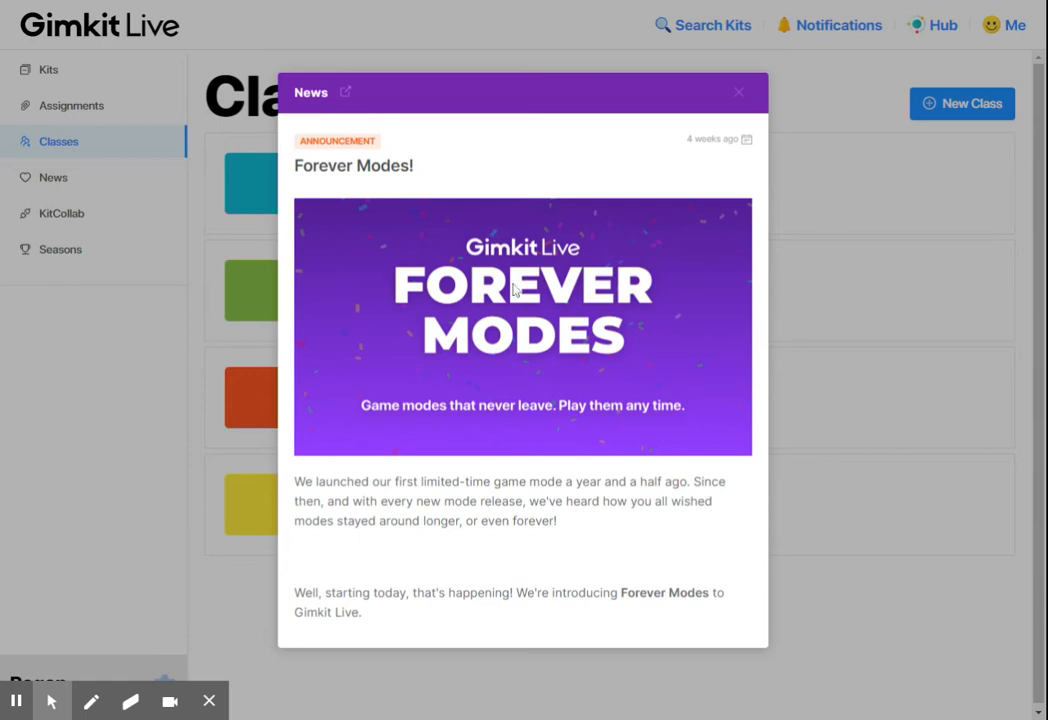
left_click(750, 98)
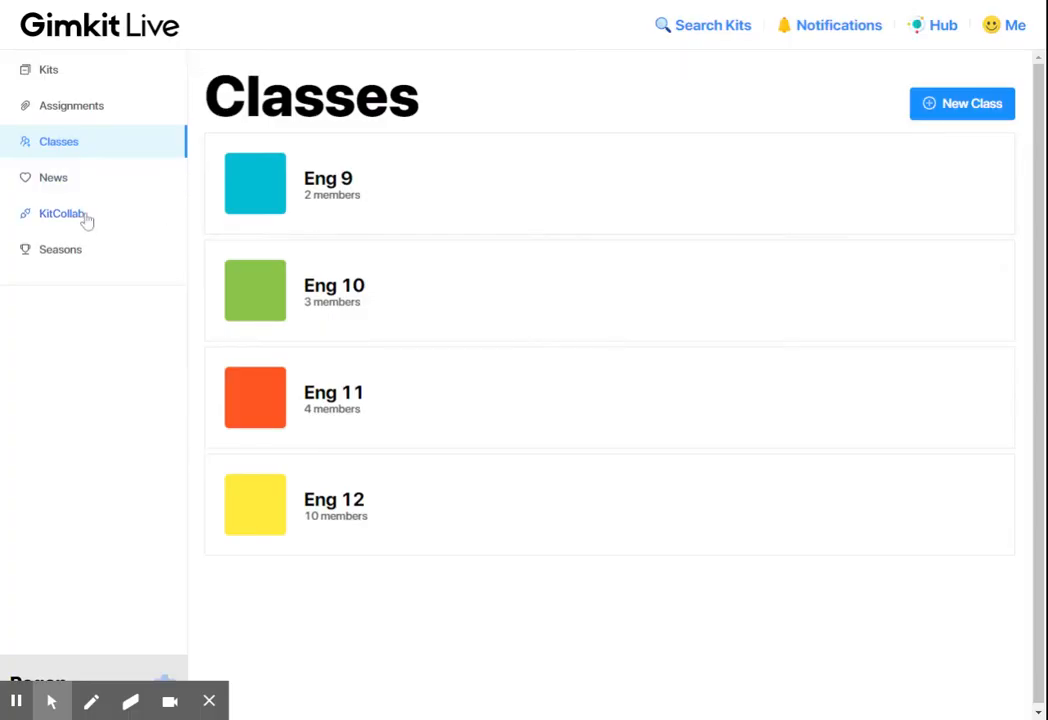
left_click(76, 220)
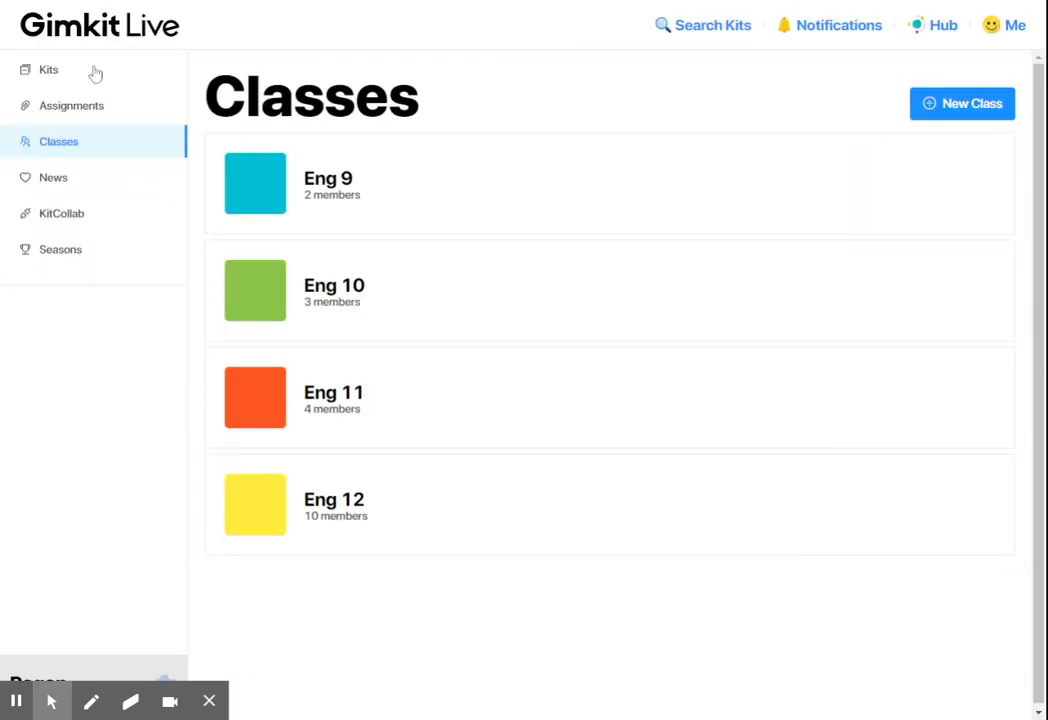
left_click(92, 70)
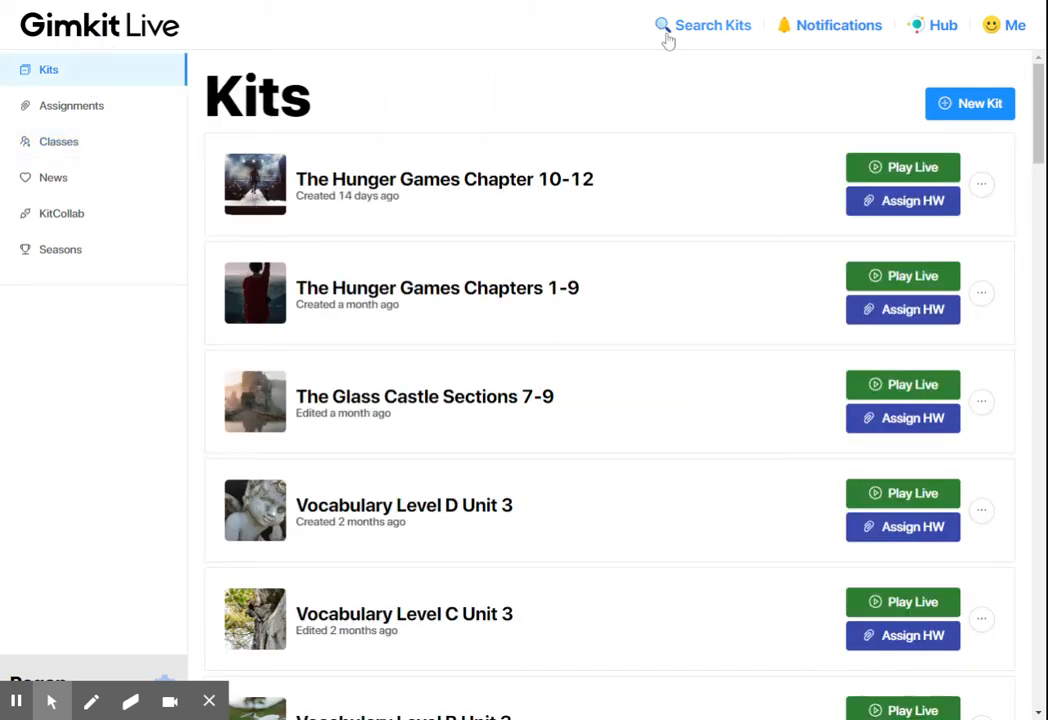
Create a new kit named Sample in English for English/Language Arts, with the green laboratory equipment image as its cover
left_click(987, 119)
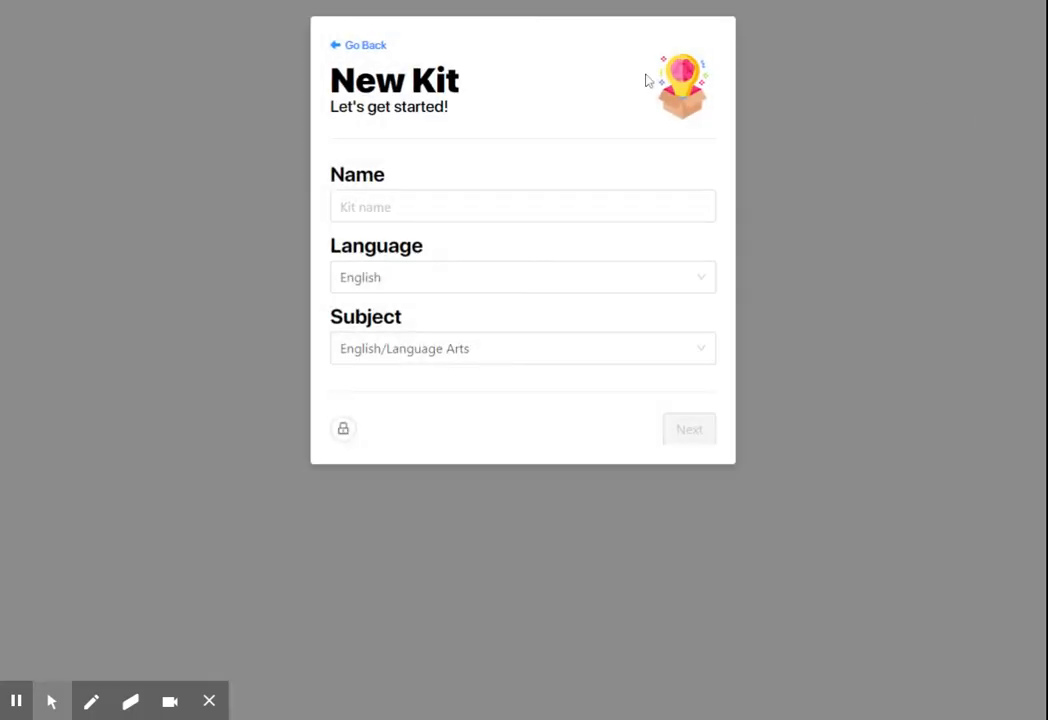
left_click(594, 212)
type("Sample")
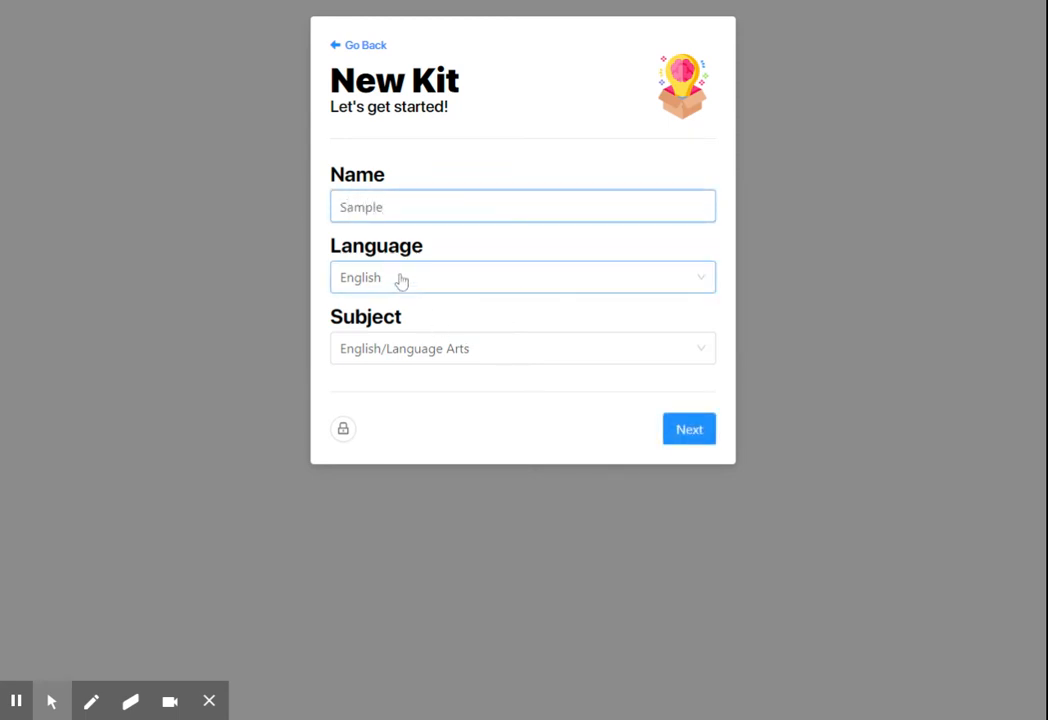
left_click(695, 433)
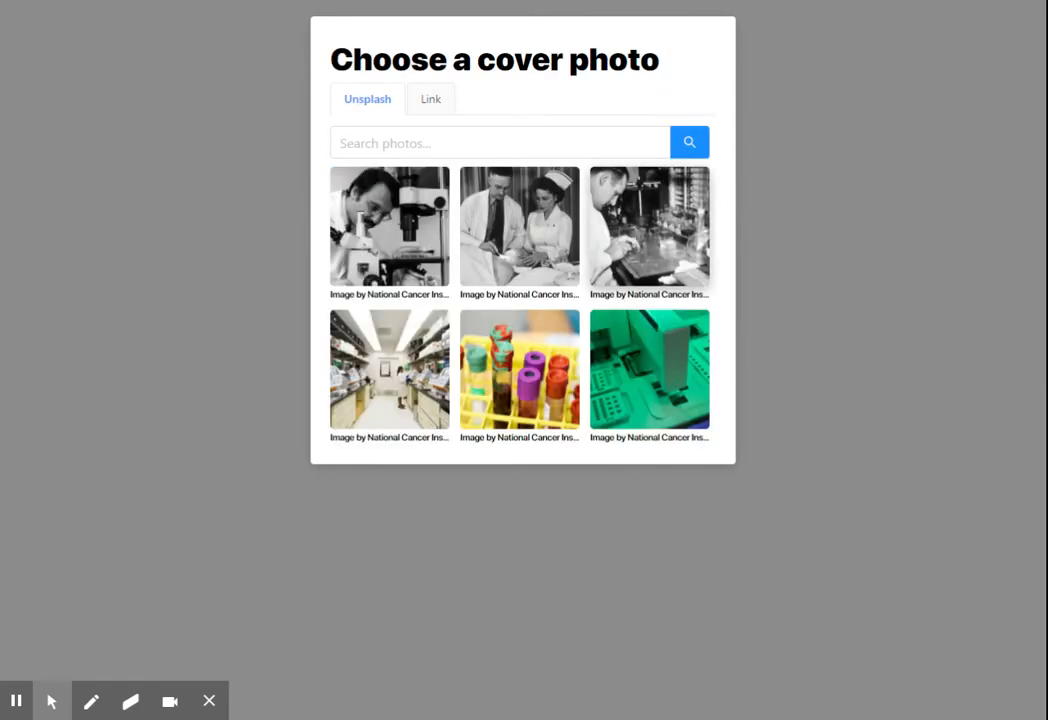
left_click(656, 374)
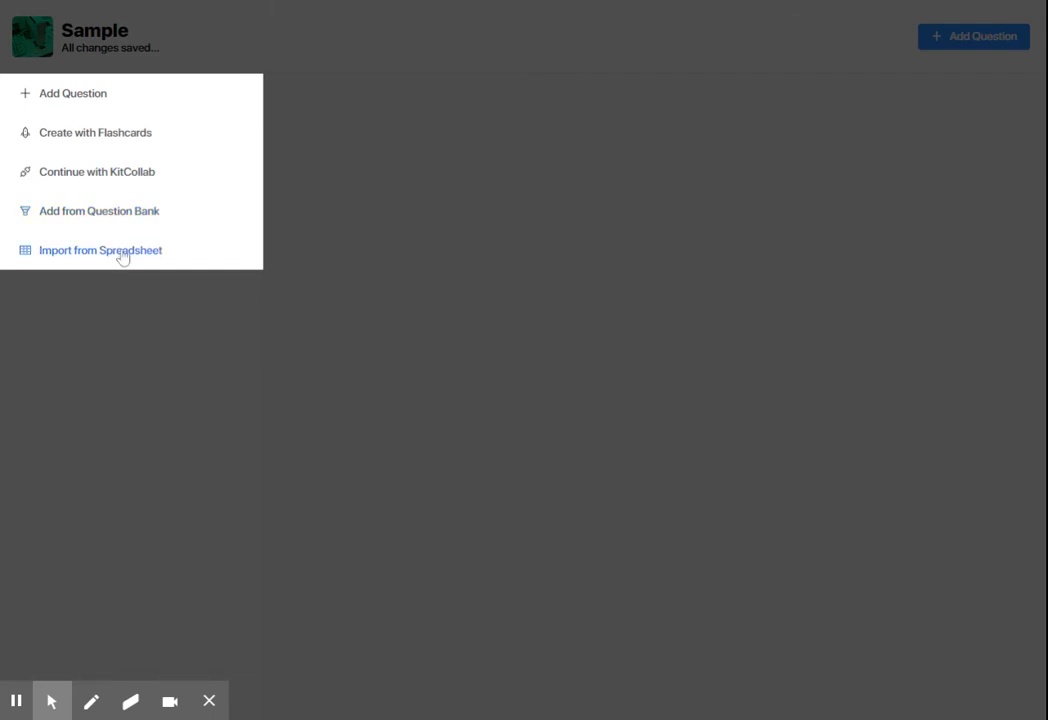
Start a new multiple-choice question in the Sample kit with the text "How are you today?"
left_click(50, 103)
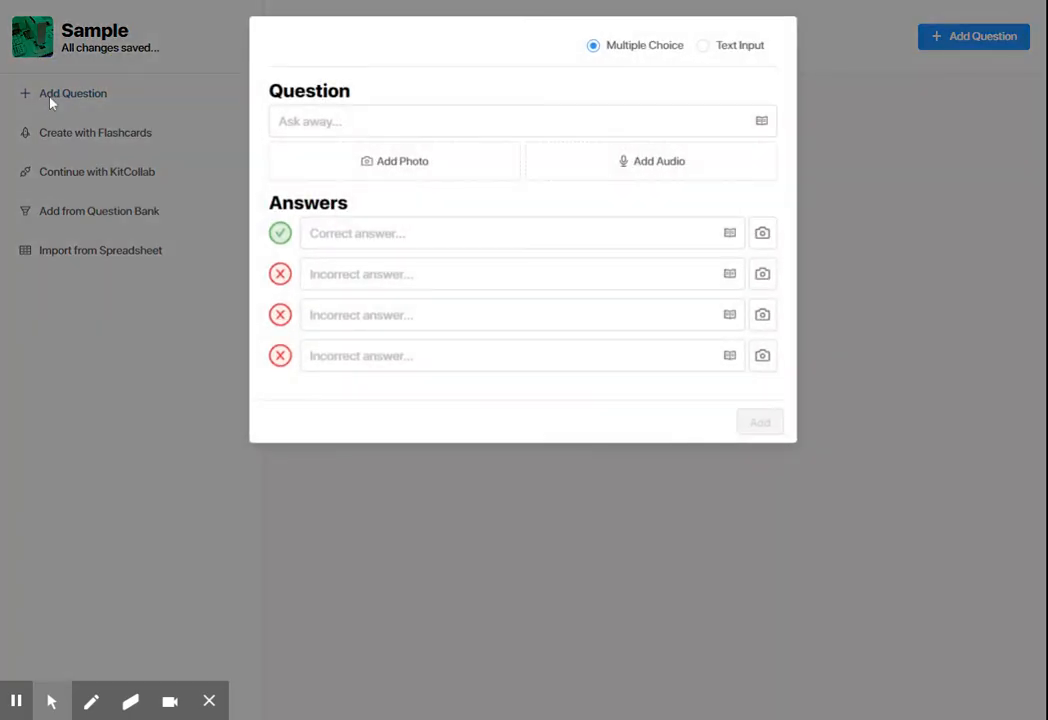
left_click(359, 112)
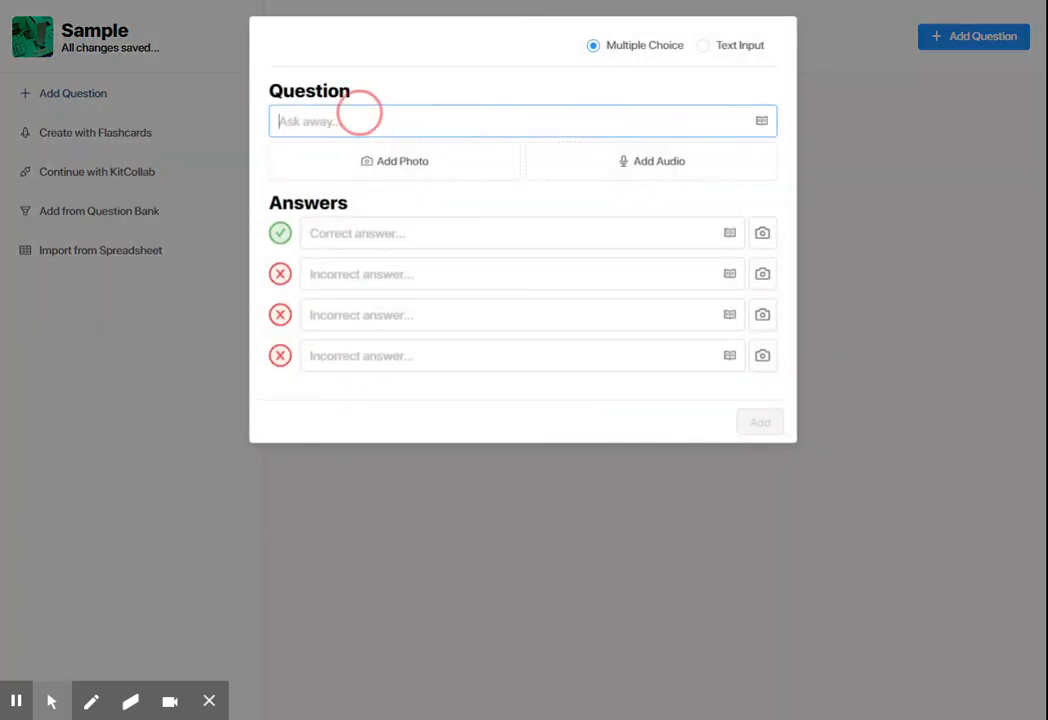
type("How are yo")
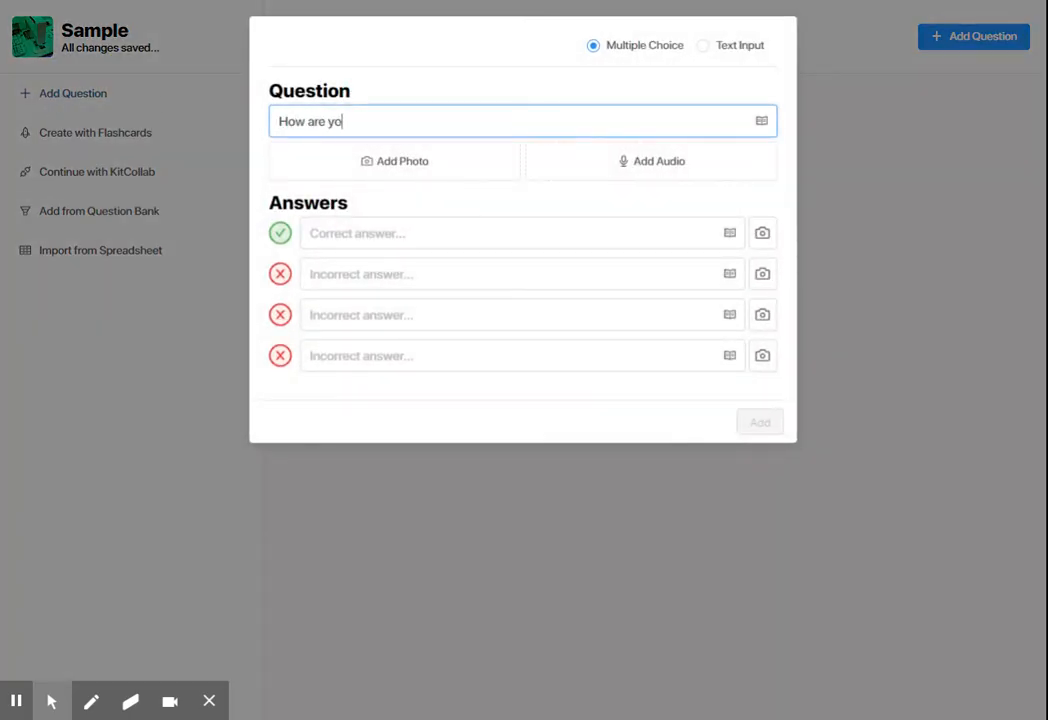
type("u today?")
Enter "great" as the correct answer to the question
left_click(392, 234)
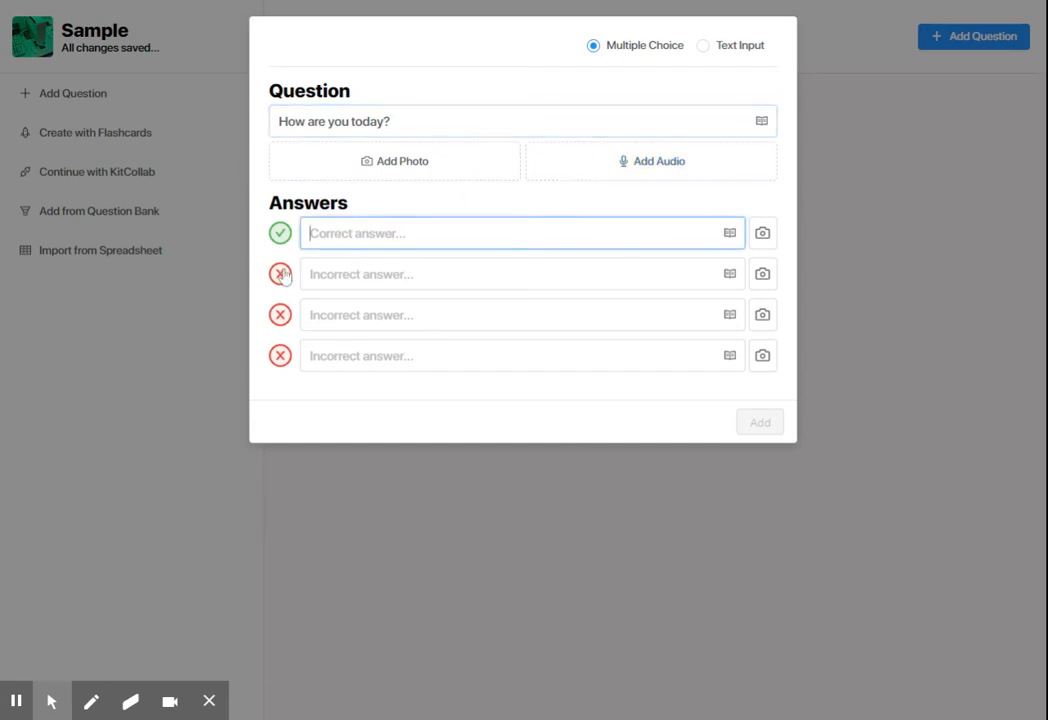
left_click(367, 279)
left_click(368, 234)
left_click(368, 275)
left_click(368, 316)
left_click(368, 234)
type("great")
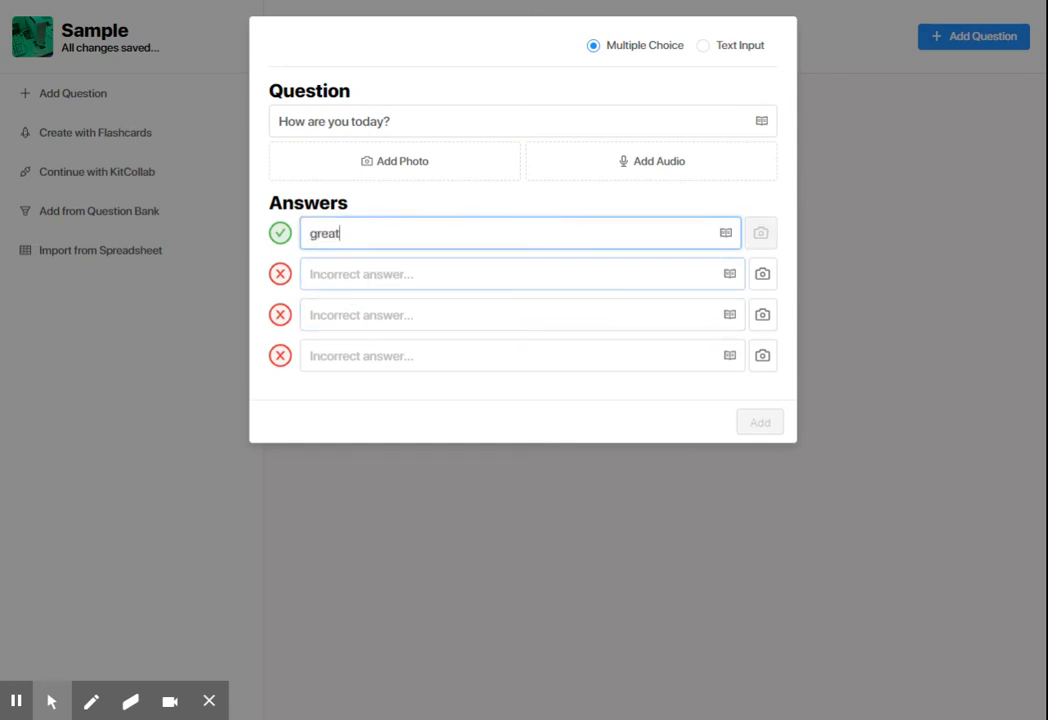
Enter "sad", "terrible" and "what?" as the incorrect answers and add the question to the kit
left_click(368, 275)
type("sad")
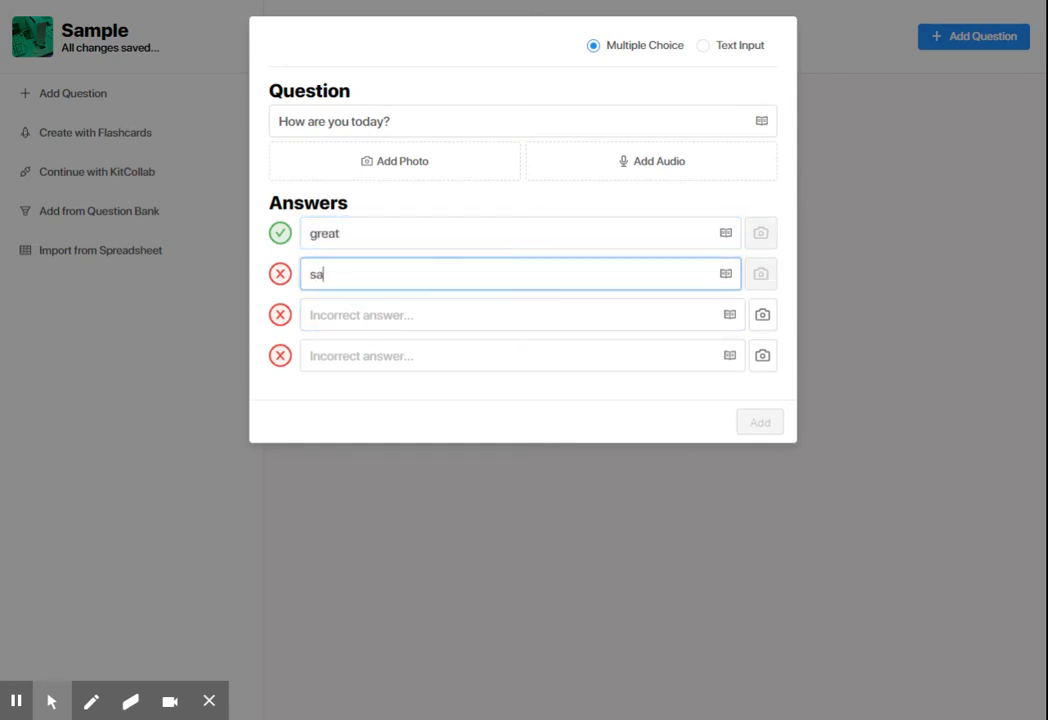
left_click(498, 304)
type("terrible")
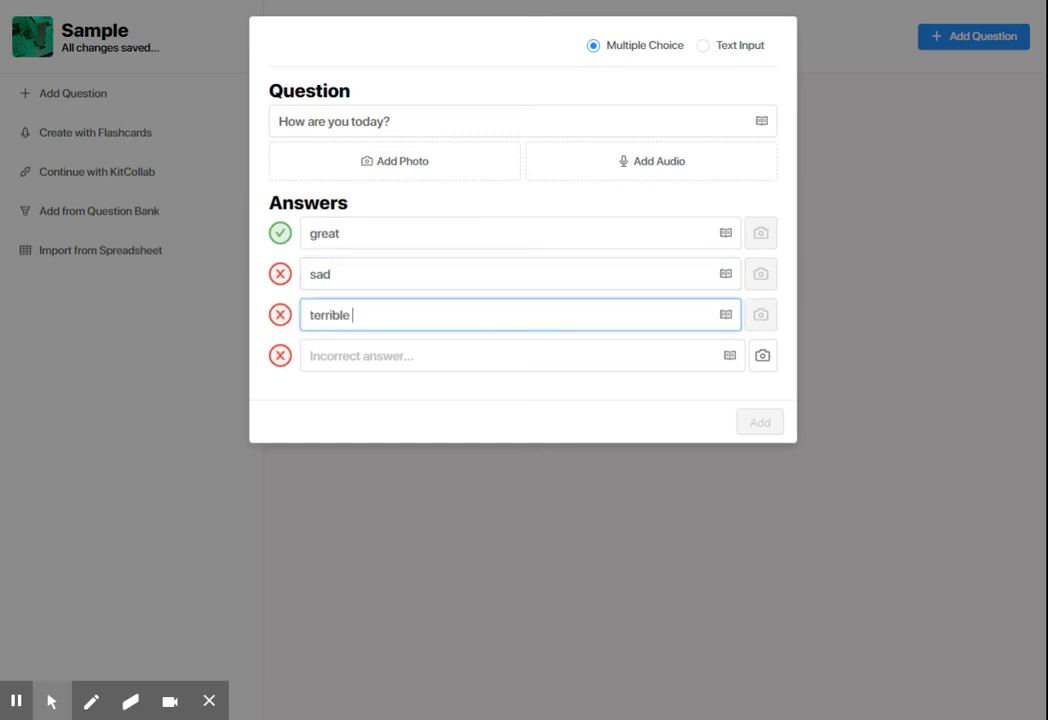
left_click(498, 354)
type("what?")
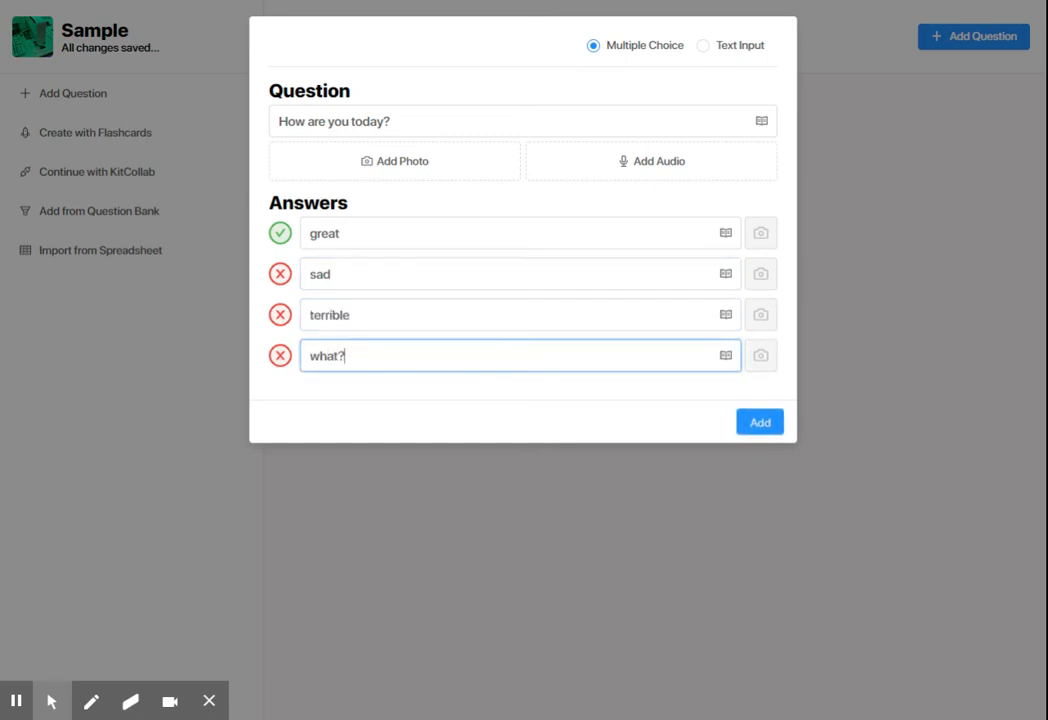
left_click(776, 424)
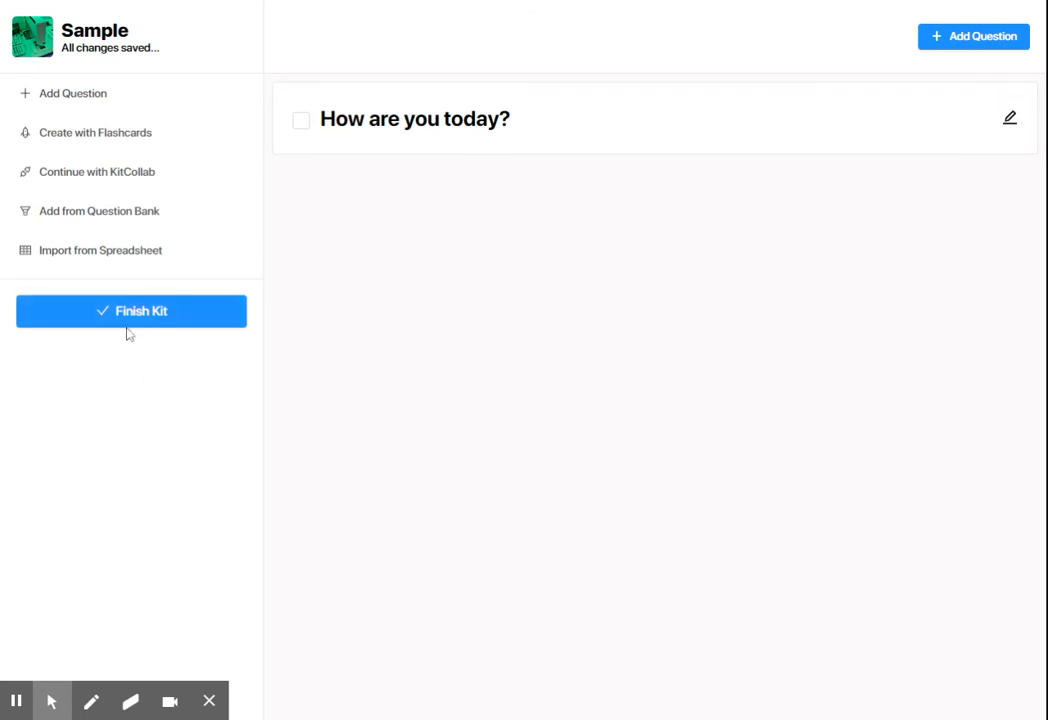
Finish the kit and start a homework assignment from Sample, reviewing its class, due date and target cash settings
left_click(192, 327)
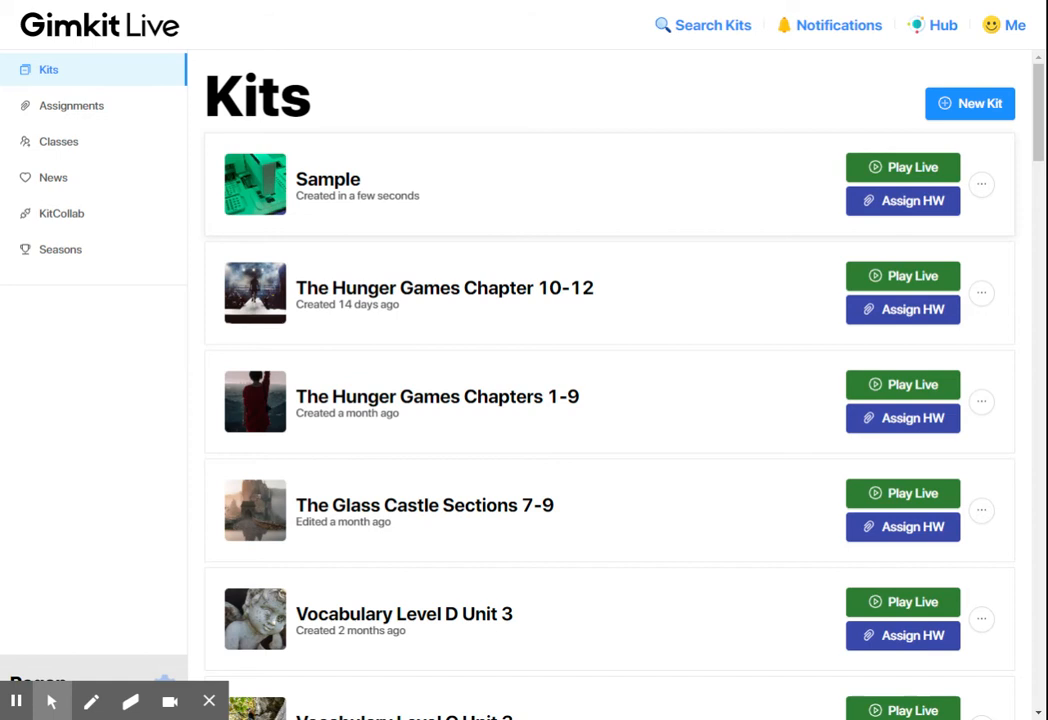
left_click(924, 208)
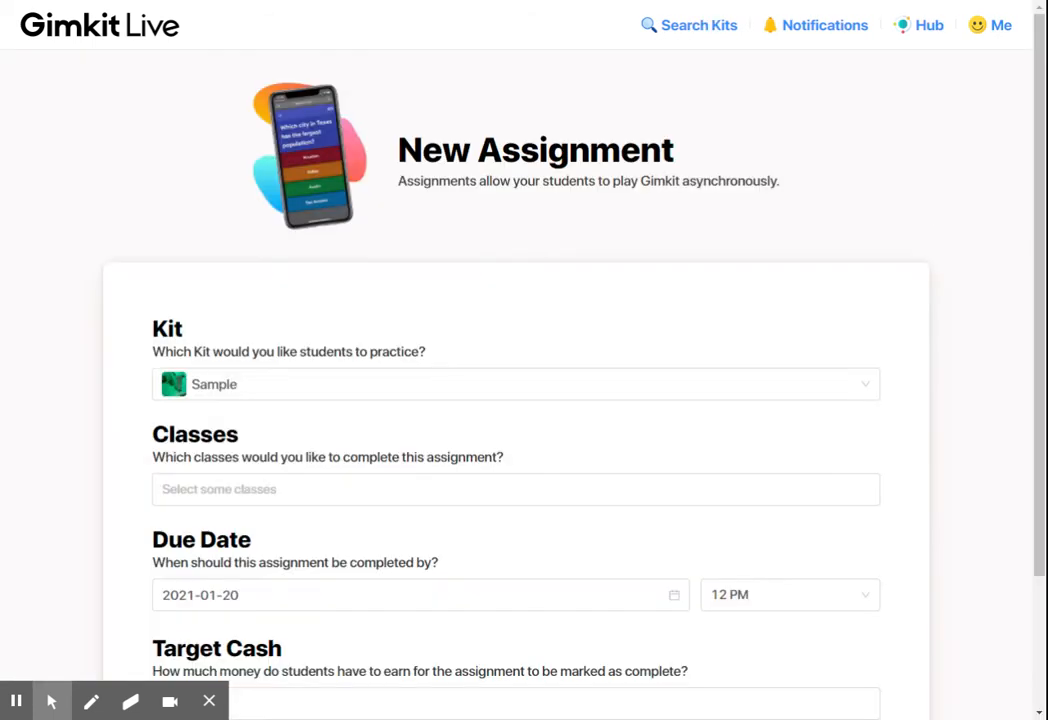
scroll(515, 404, "down", 2)
left_click(253, 319)
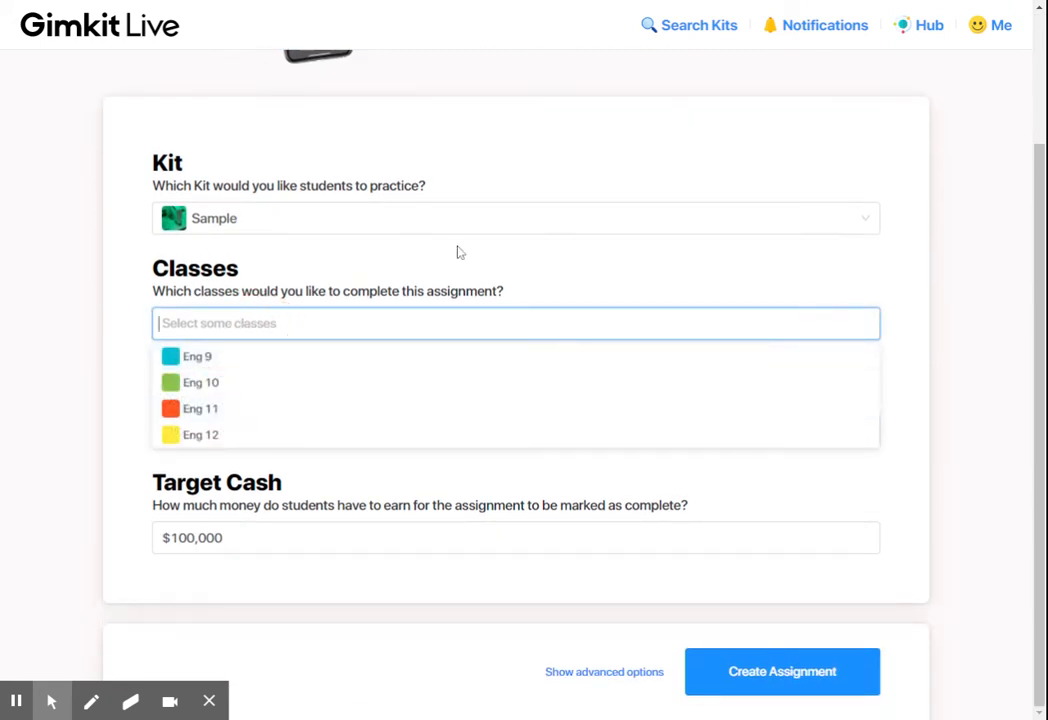
left_click(615, 236)
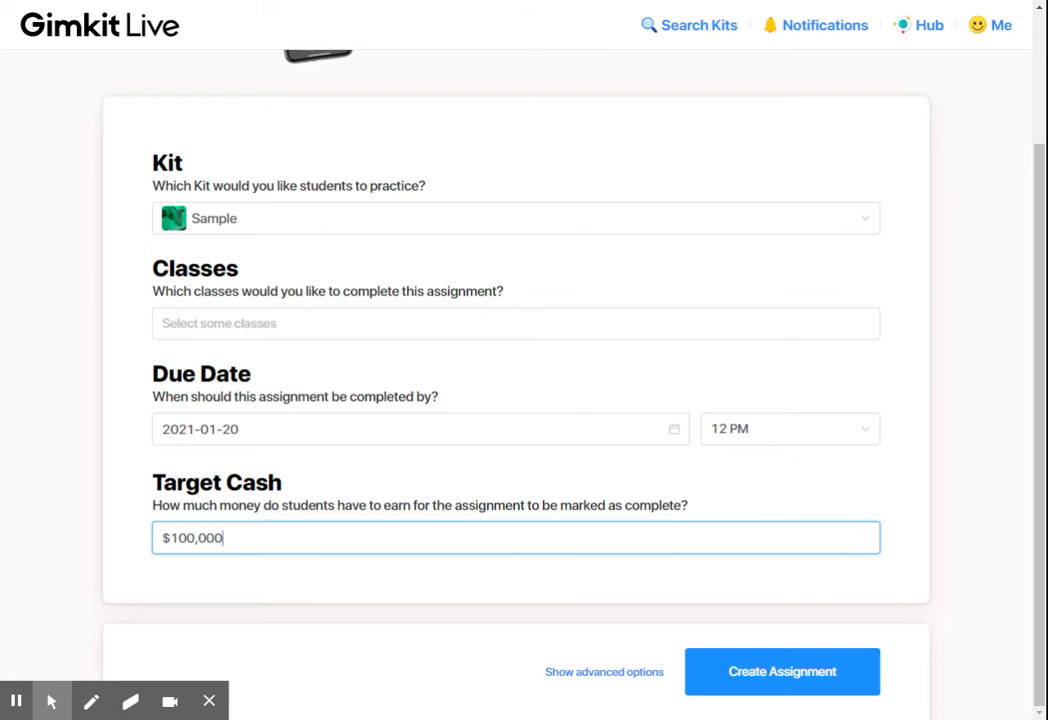
scroll(420, 372, "up", 3)
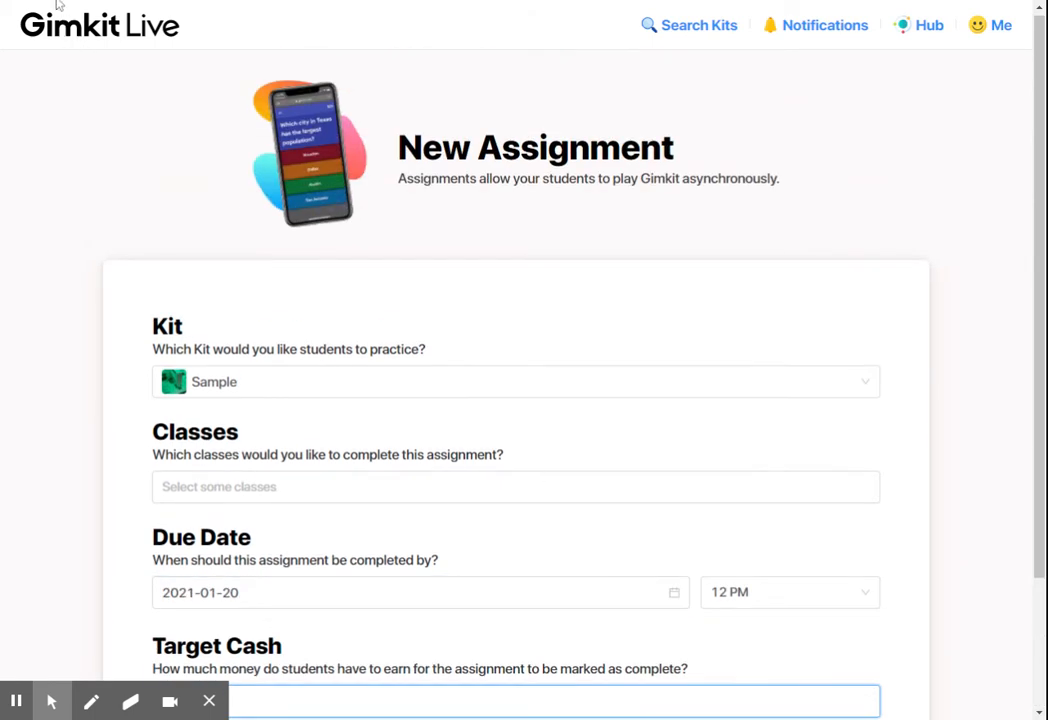
scroll(479, 417, "down", 3)
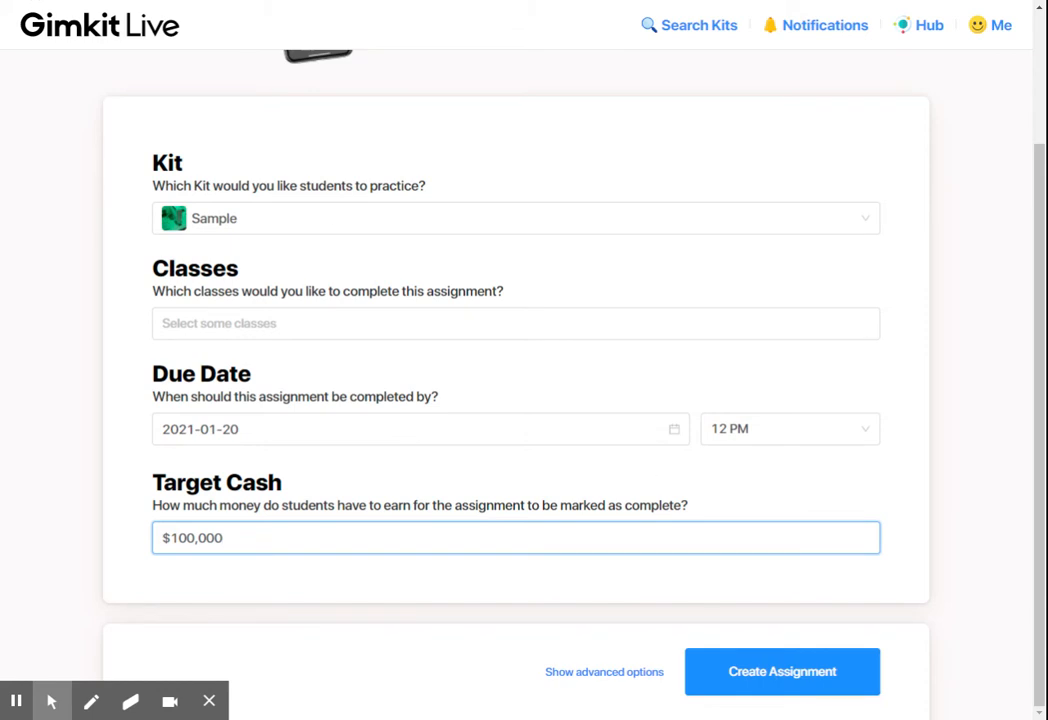
Assign the Sample homework to the Eng 9 class and create the assignment
left_click(379, 327)
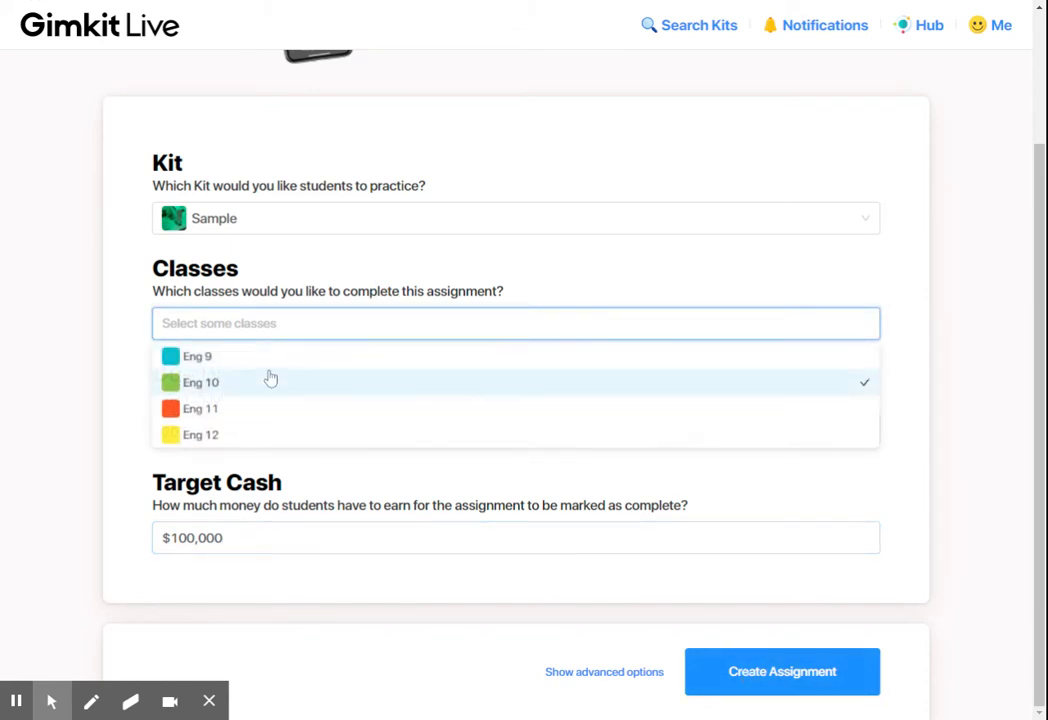
left_click(268, 364)
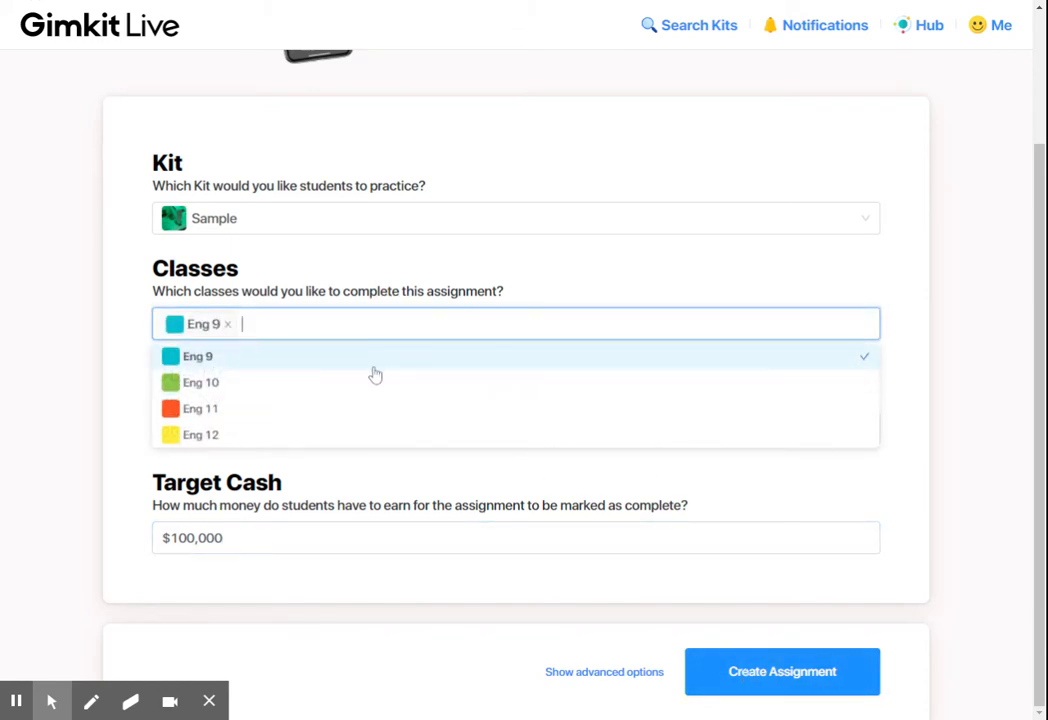
left_click(781, 690)
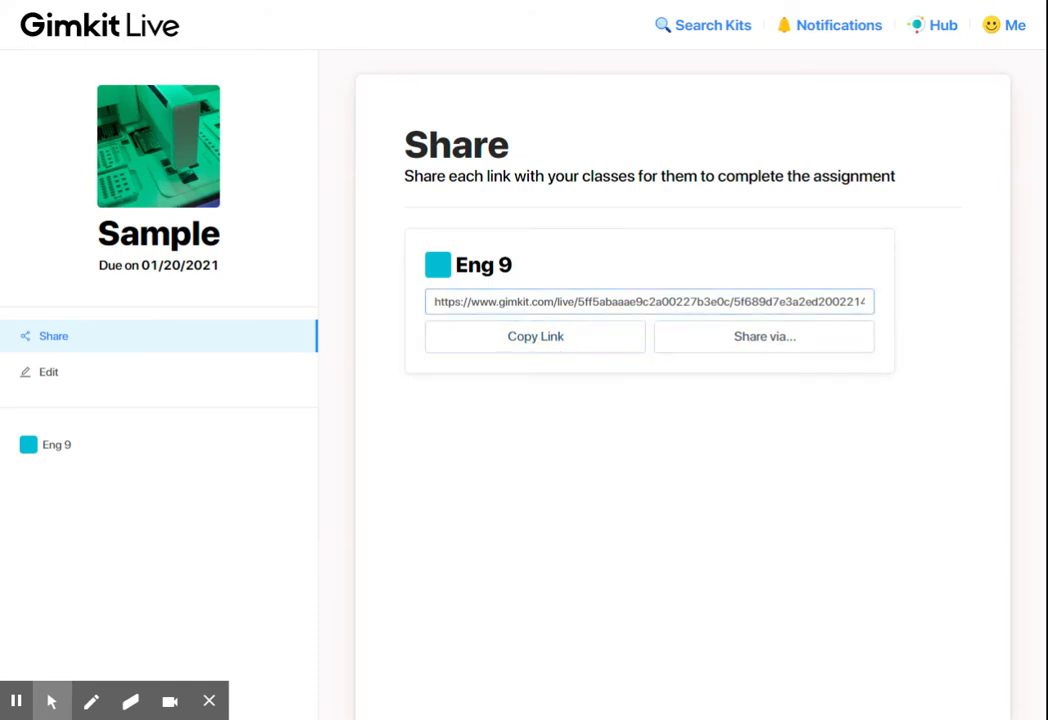
View the sharing options for the Eng 9 assignment link, dismiss them and return to the list of kits
left_click(795, 349)
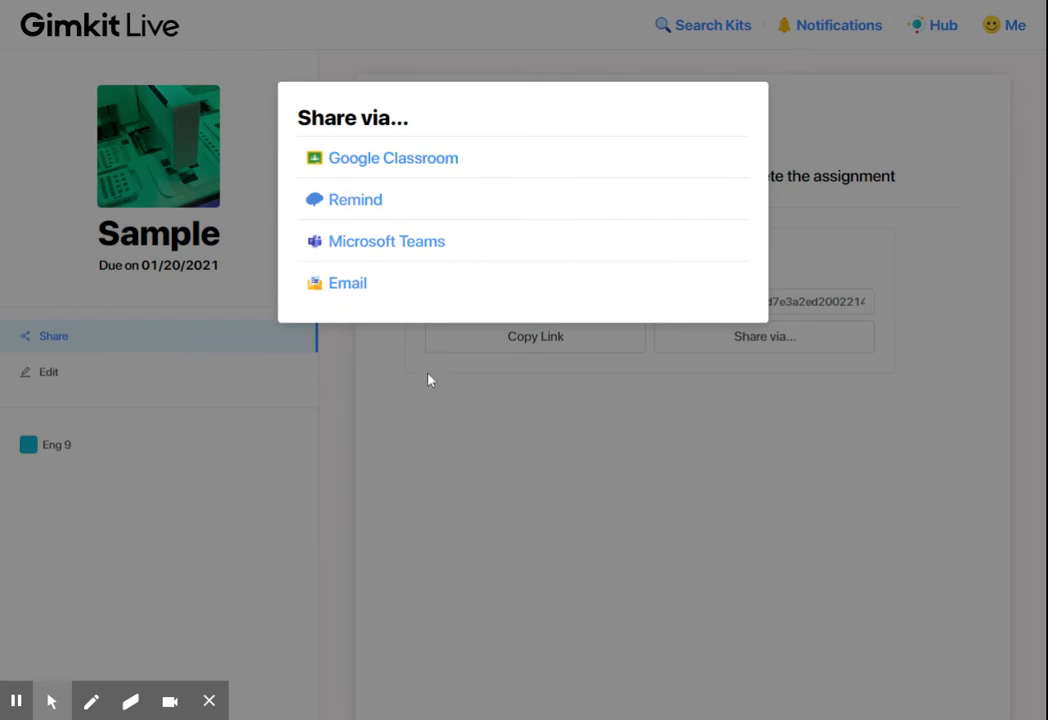
left_click(565, 444)
left_click(28, 5)
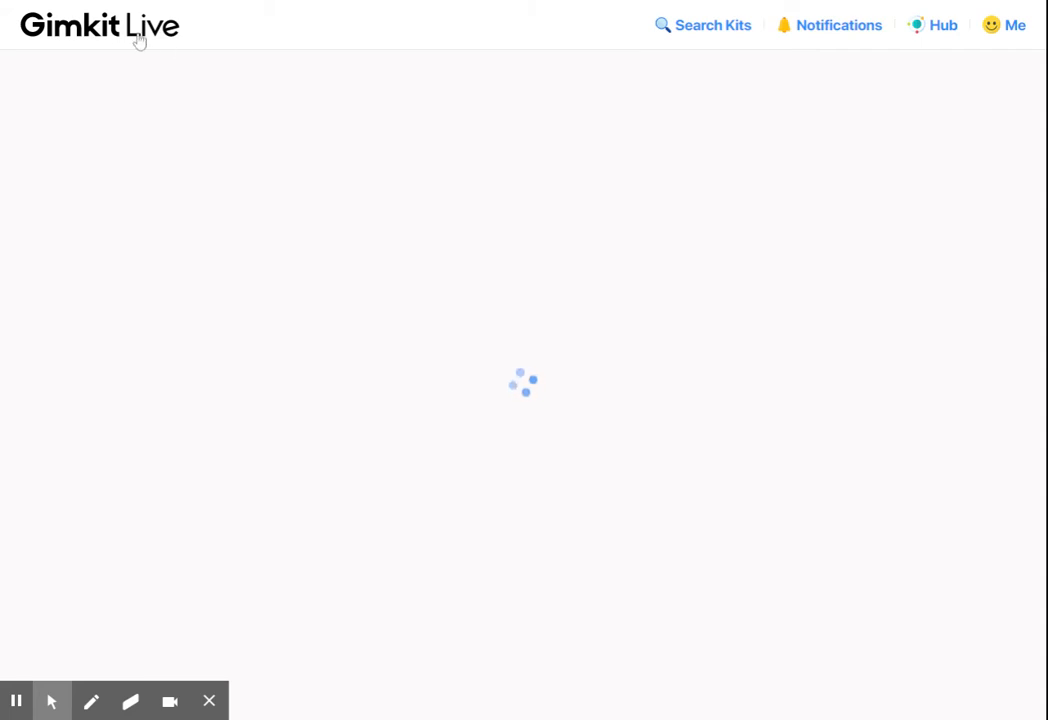
left_click(100, 24)
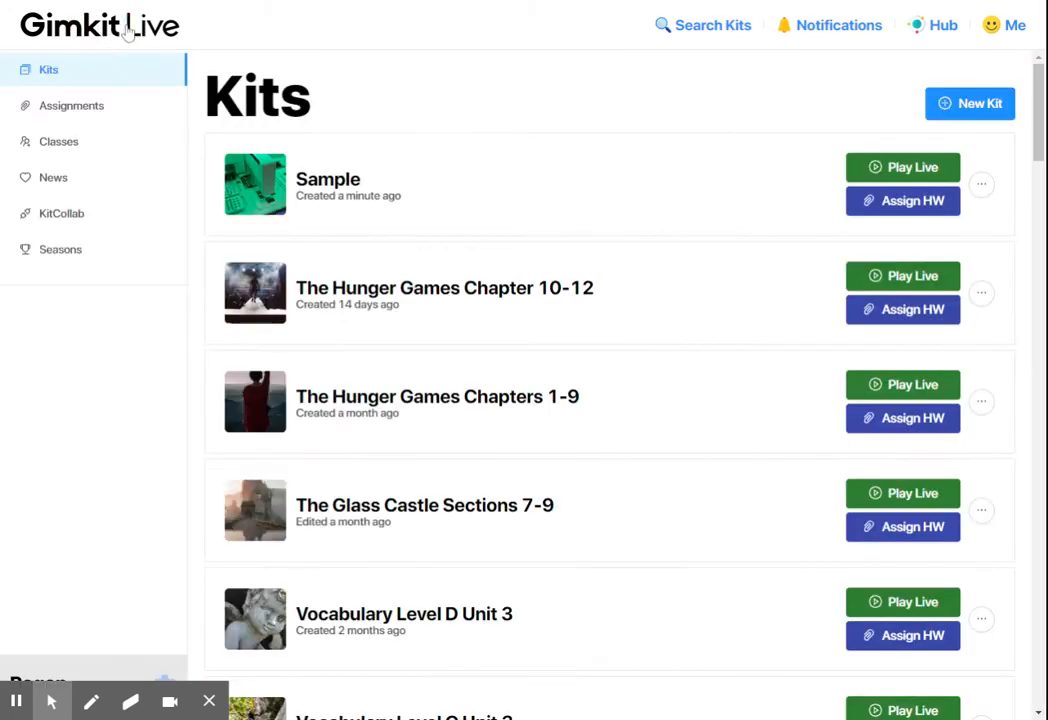
Check the additional actions and the live play option of the Sample kit
left_click(980, 184)
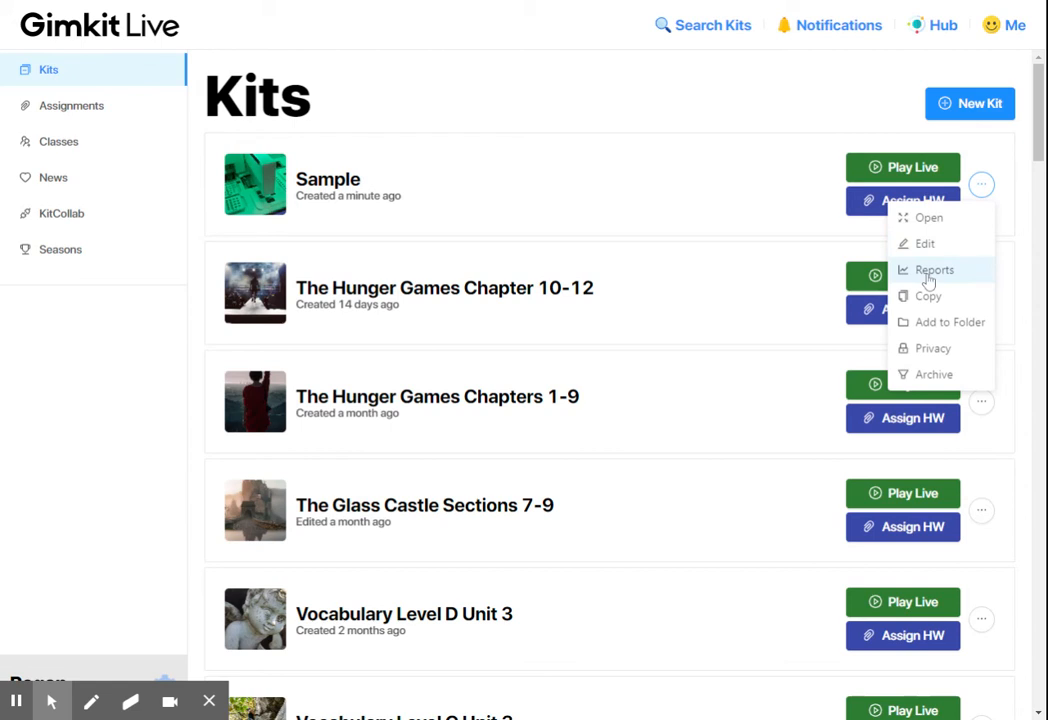
left_click(896, 170)
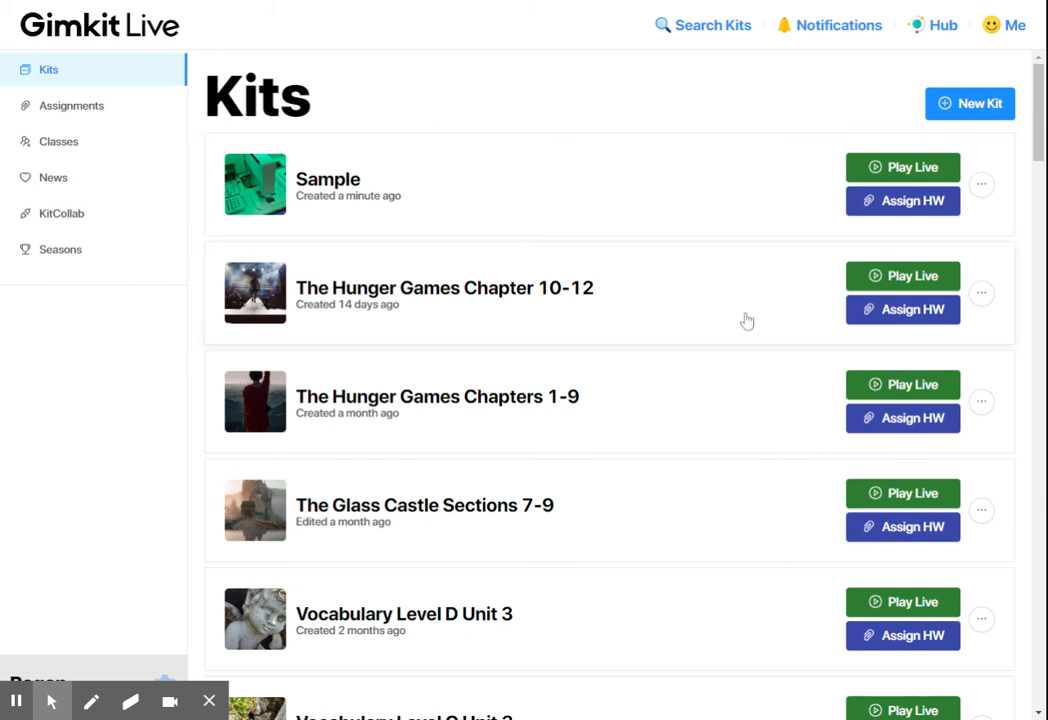
View the past game and assignment reports of the Vocabulary Level D Unit 3 kit from the kits list and close them
scroll(755, 335, "down", 1)
scroll(760, 342, "down", 3)
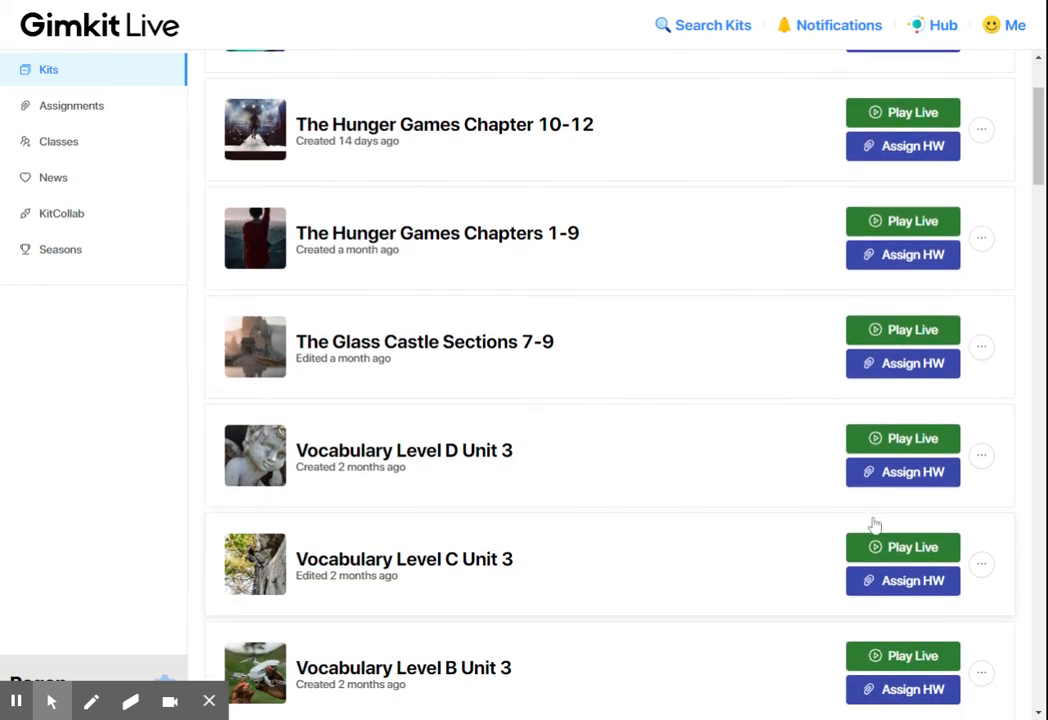
left_click(981, 456)
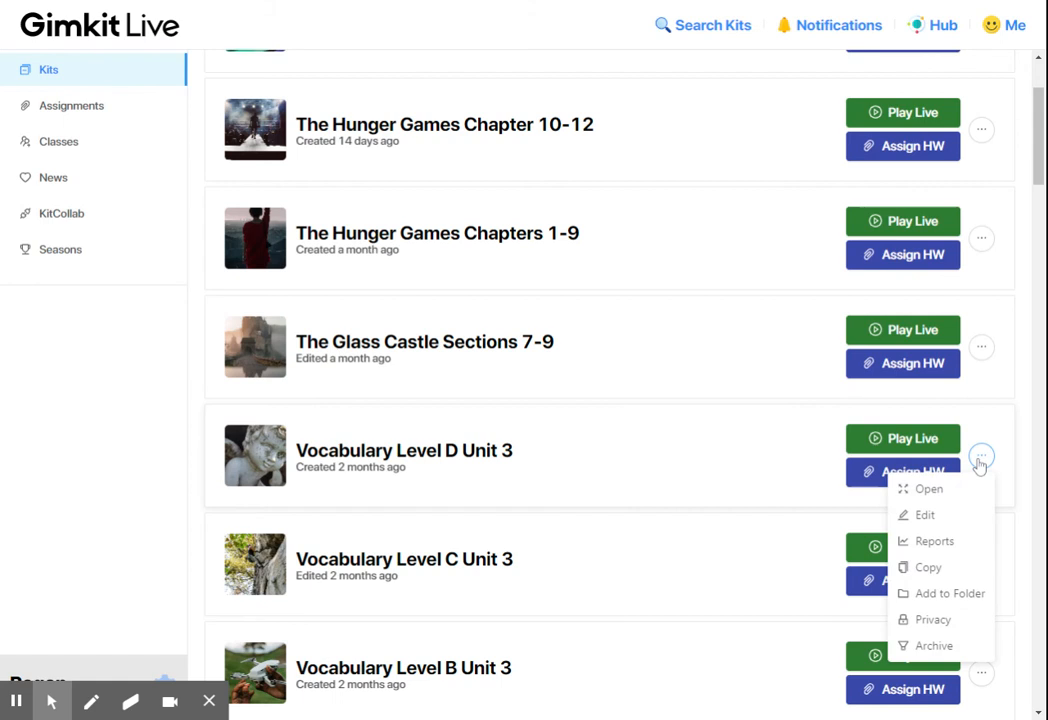
left_click(400, 465)
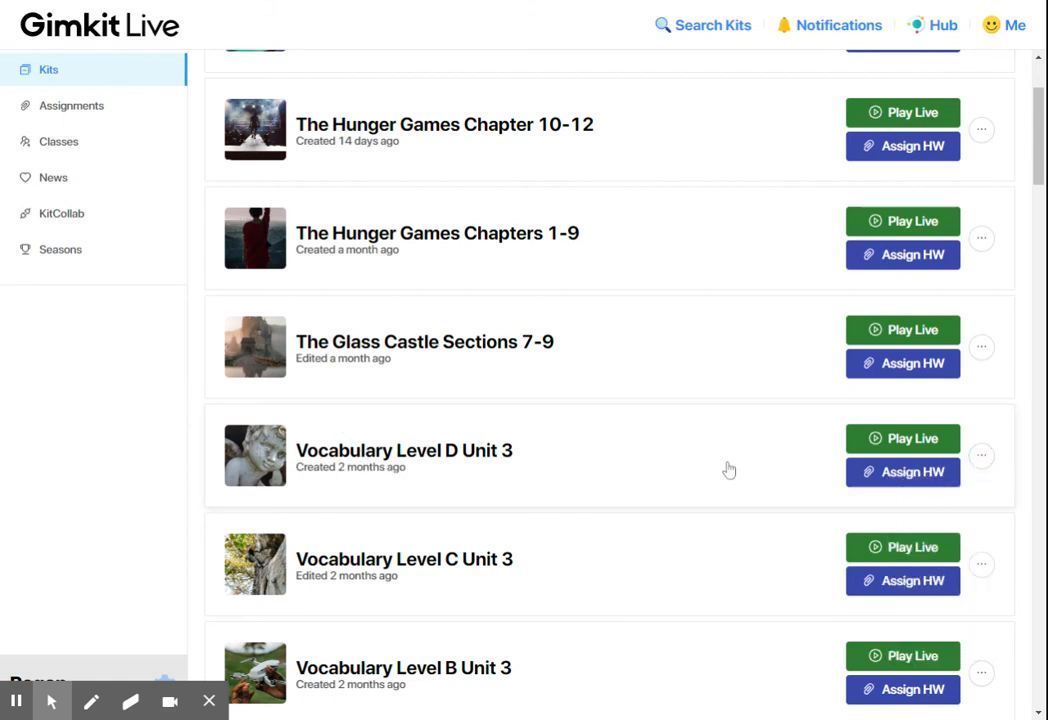
left_click(984, 460)
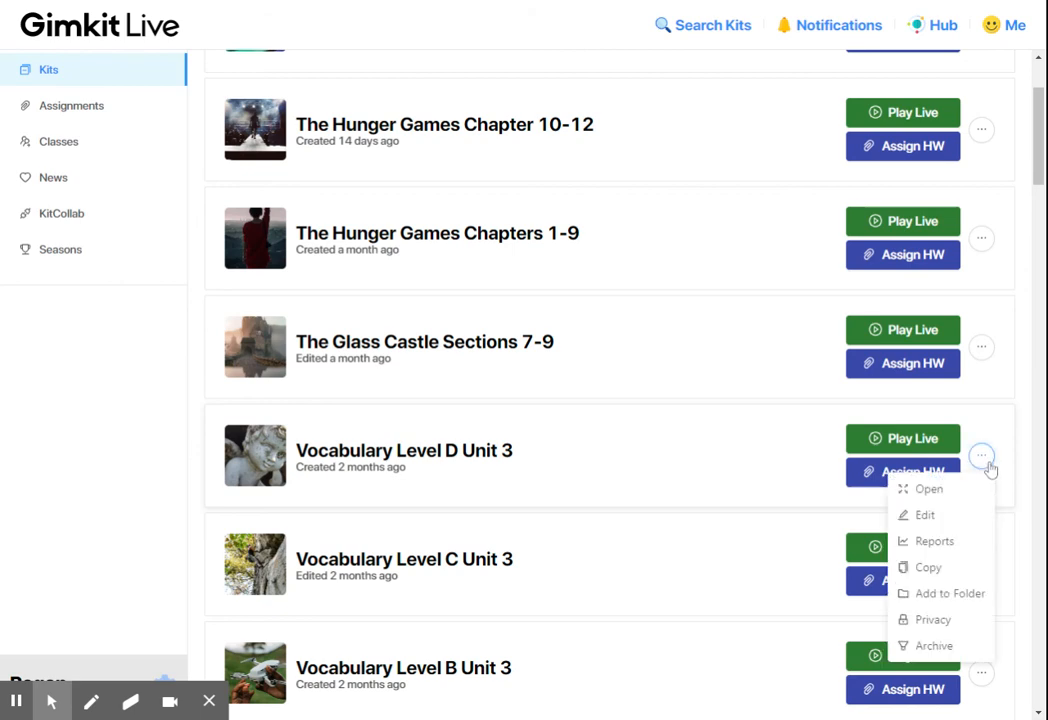
left_click(945, 548)
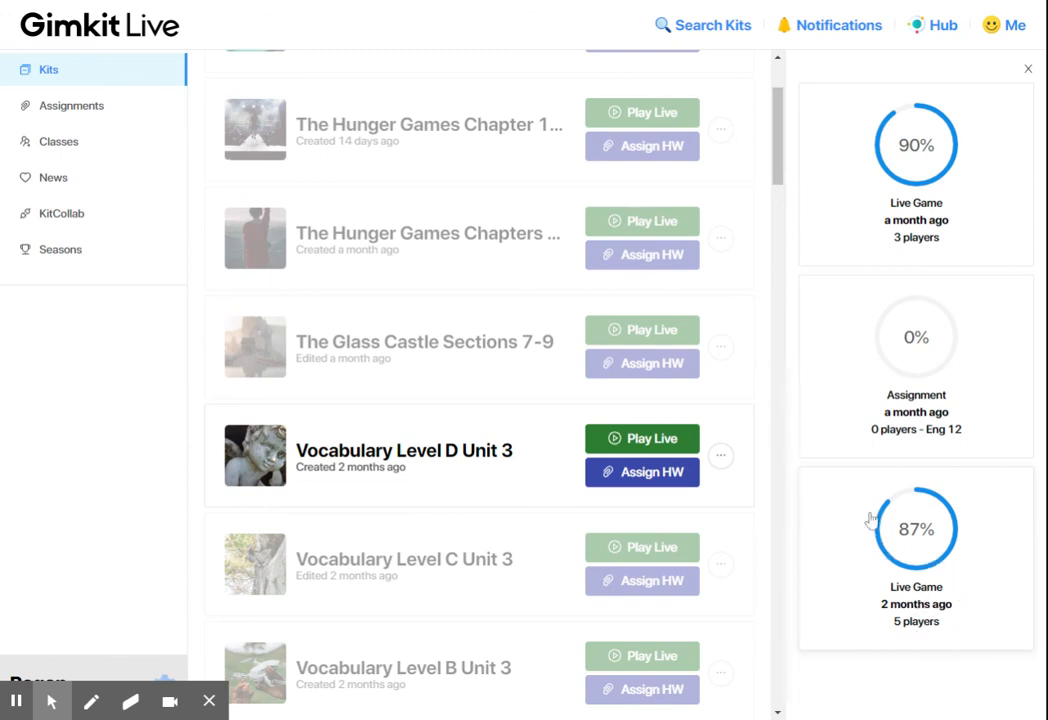
left_click(1027, 70)
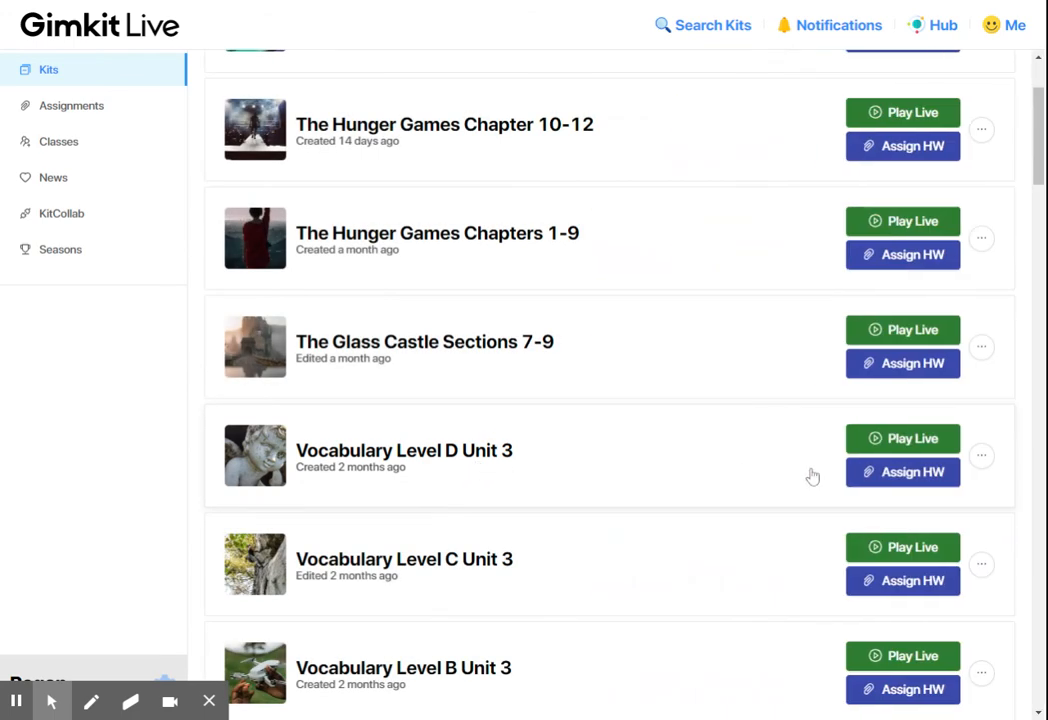
Open the Vocabulary Level D Unit 3 kit, view its reports from the kit's own page and close them
left_click(982, 456)
left_click(460, 456)
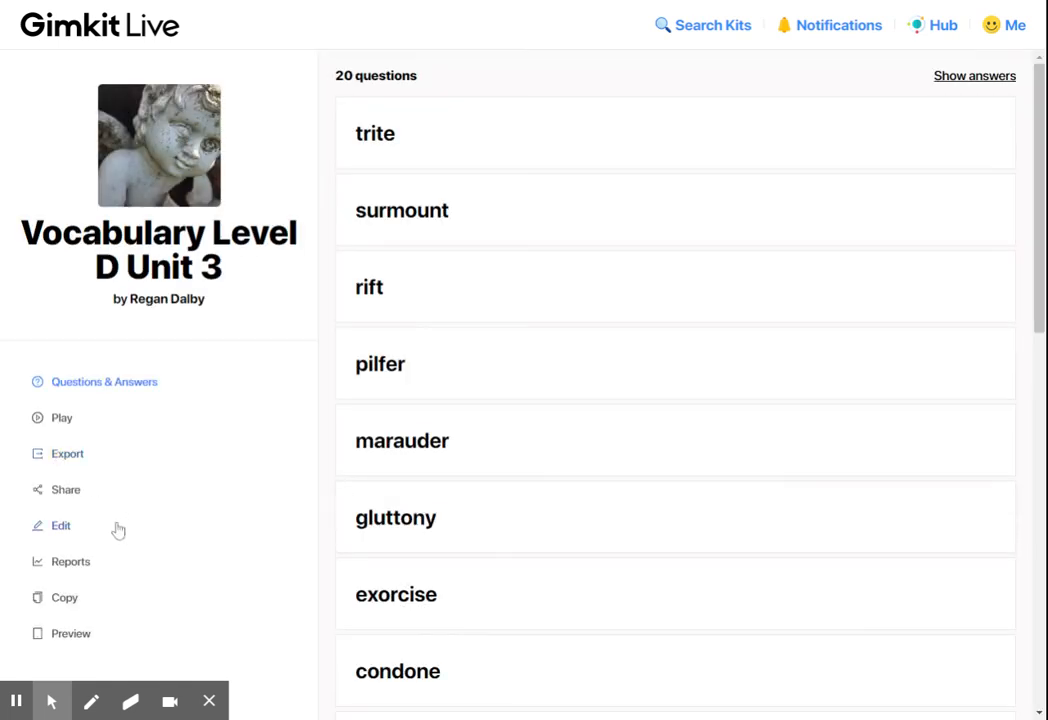
left_click(50, 558)
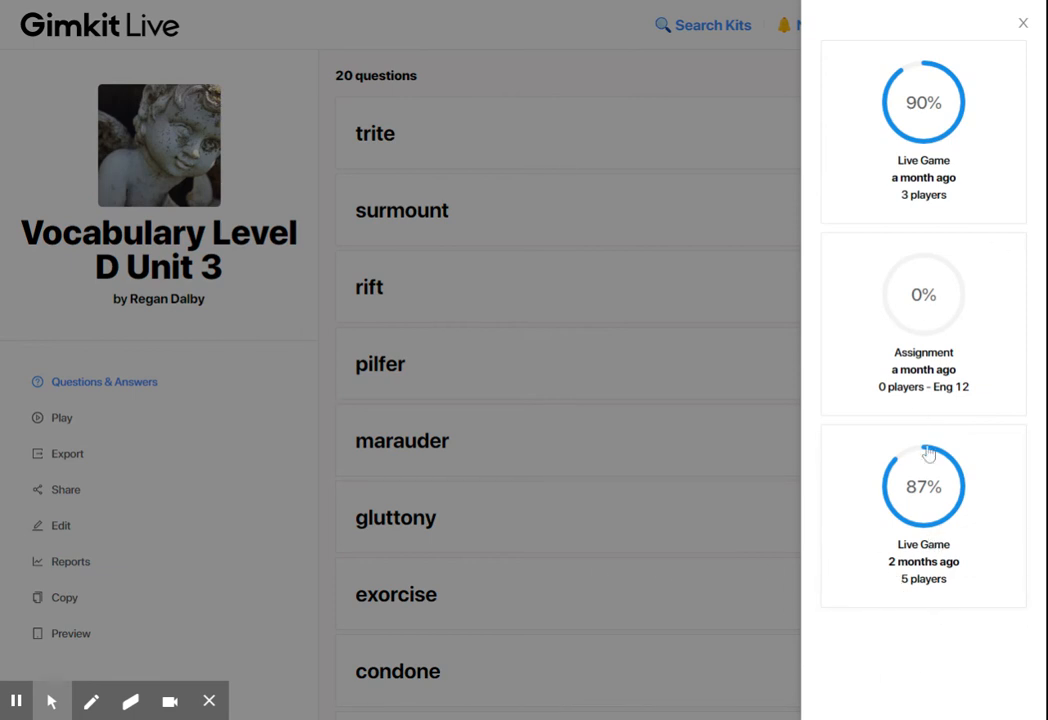
left_click(1023, 28)
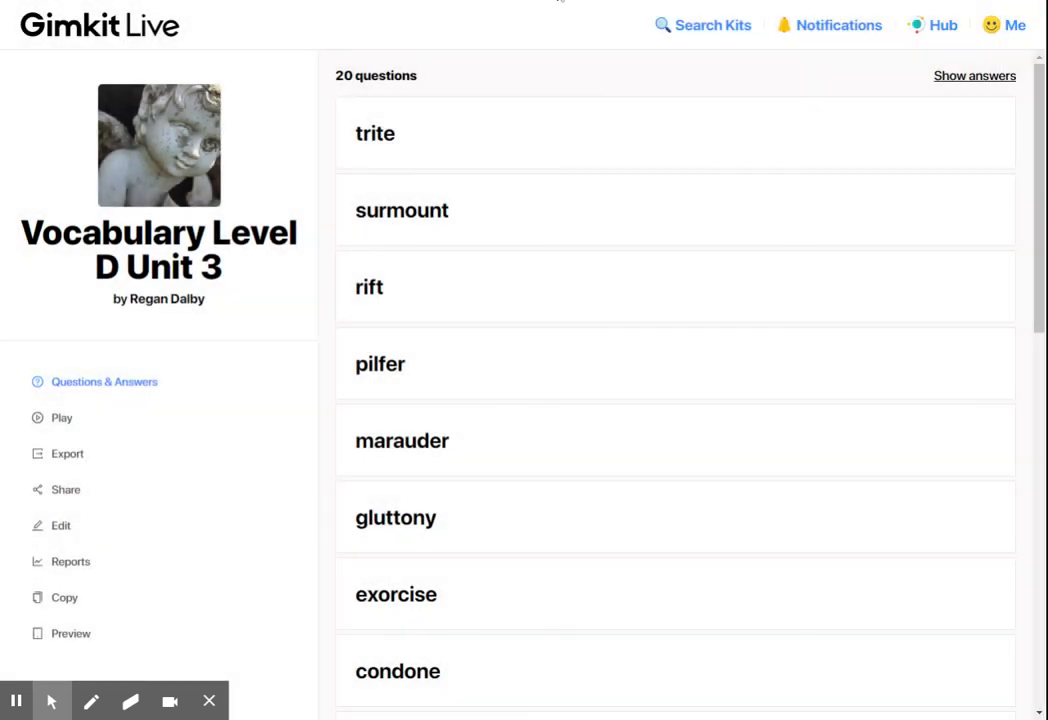
Return to the list of kits and look through the available kits
left_click(112, 37)
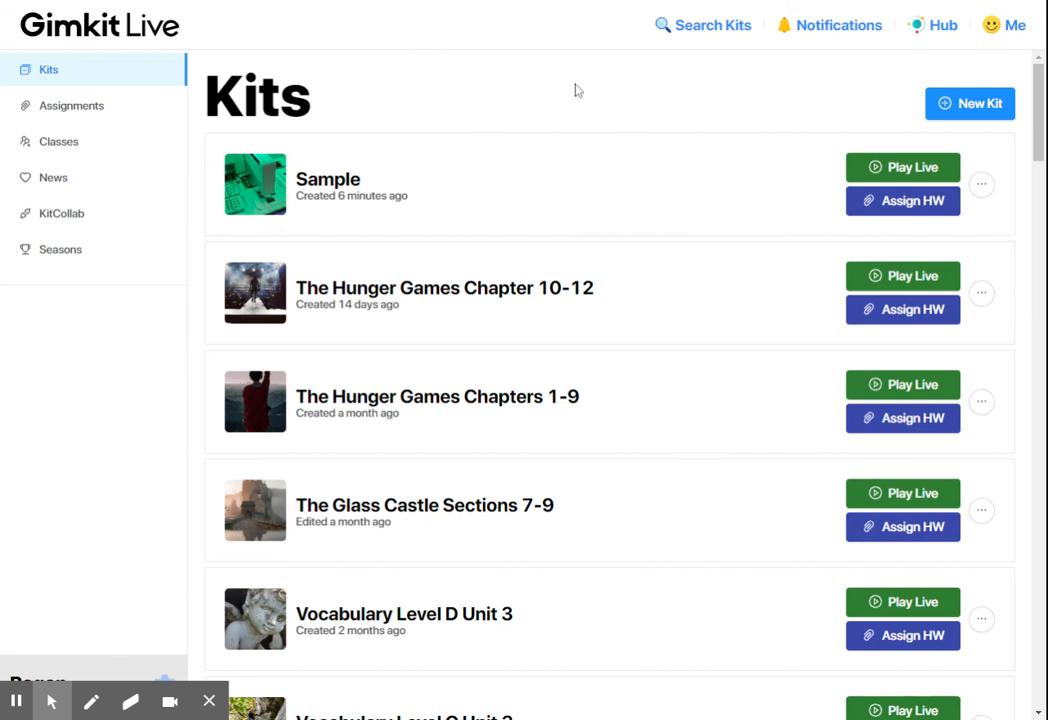
scroll(536, 460, "down", 3)
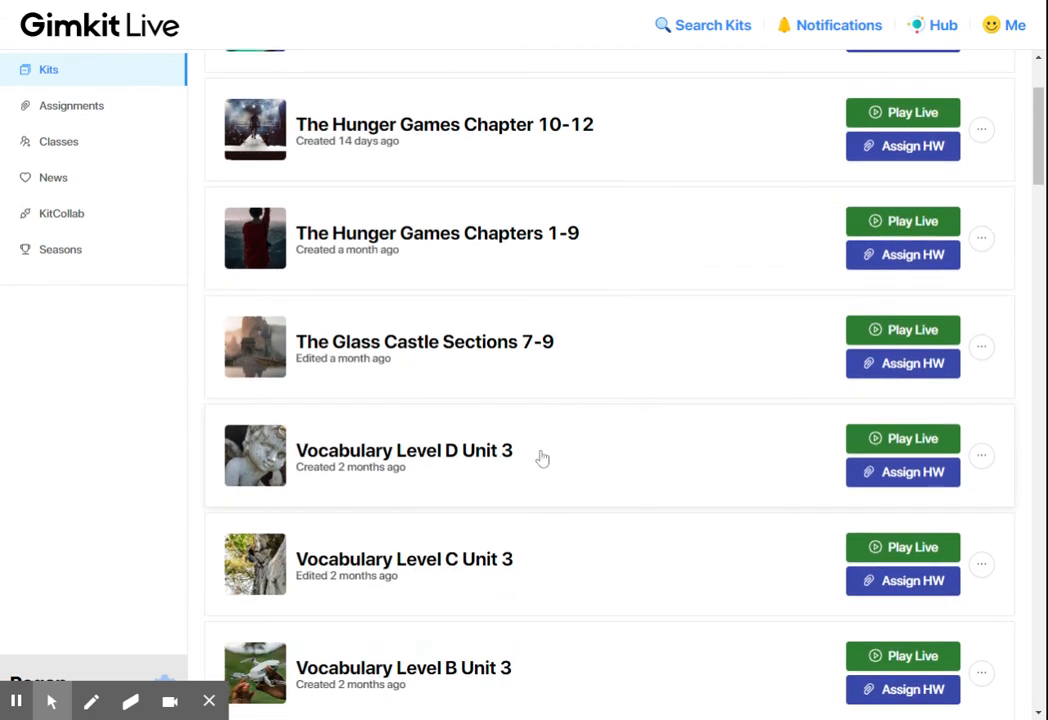
scroll(569, 405, "up", 3)
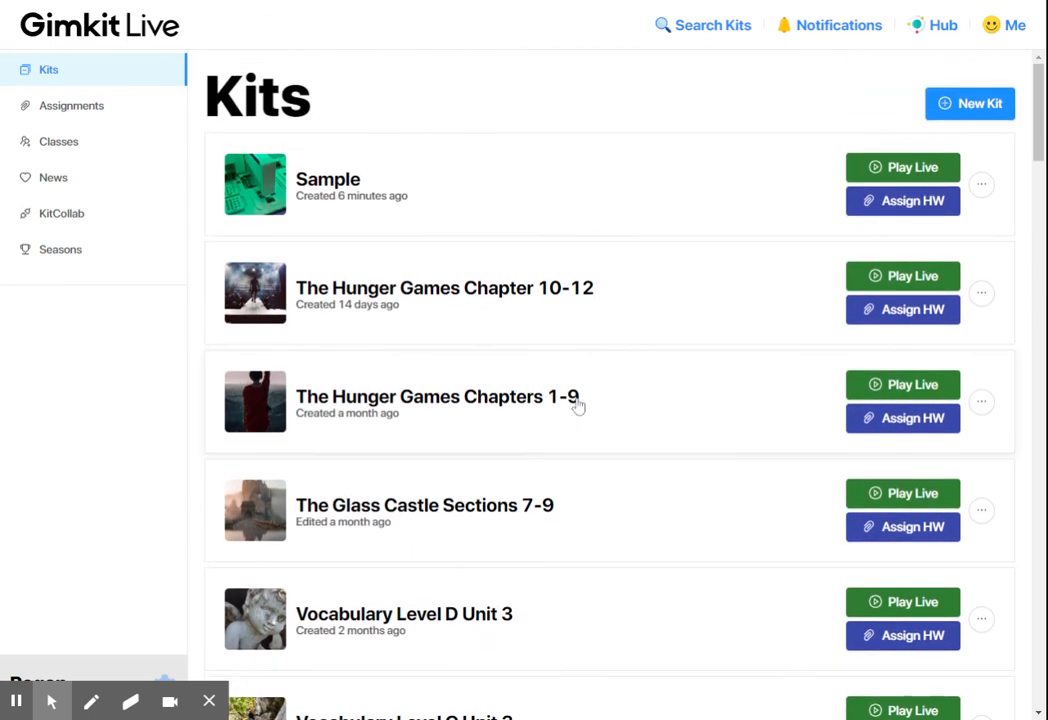